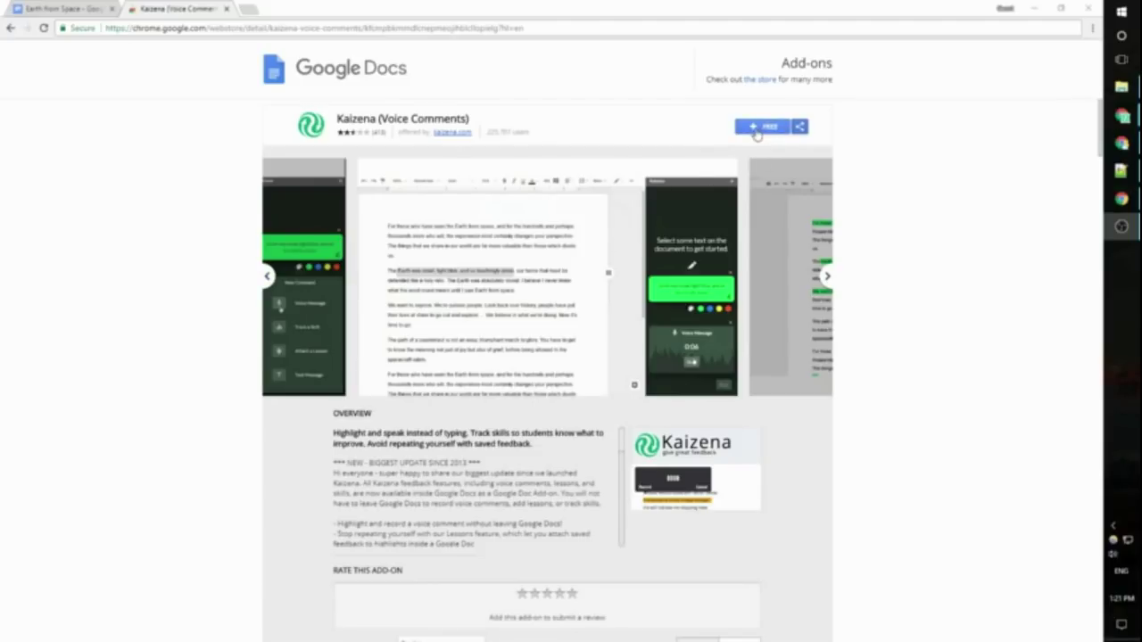
Step: Install the free Kaizena (Voice Comments) add-on and allow its requested permissions for the listed Google account
click(756, 128)
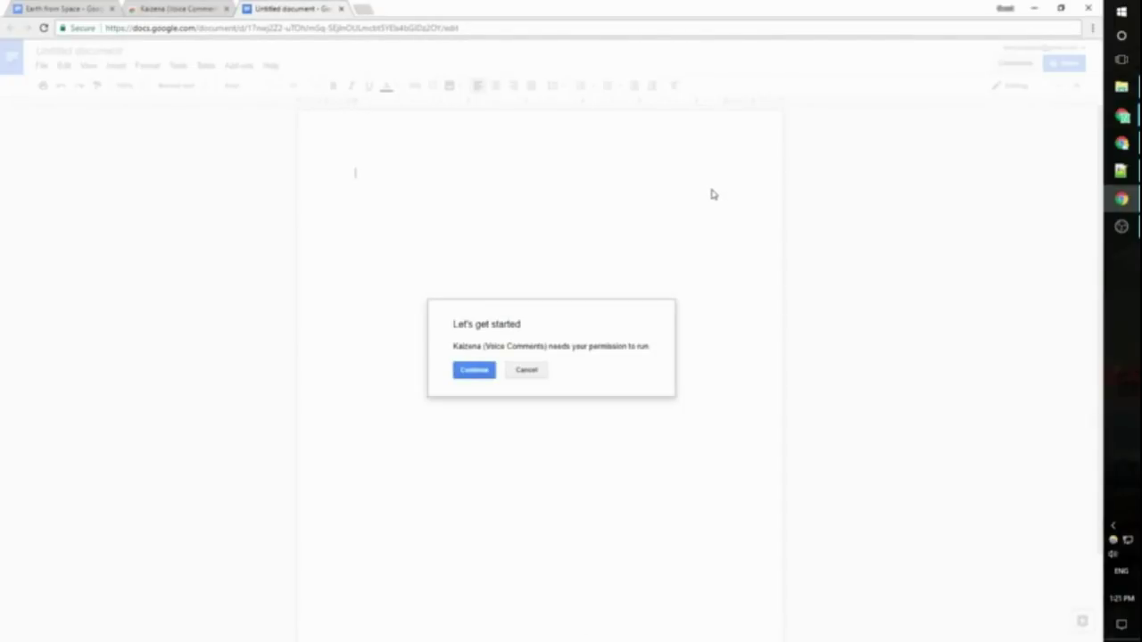
click(474, 371)
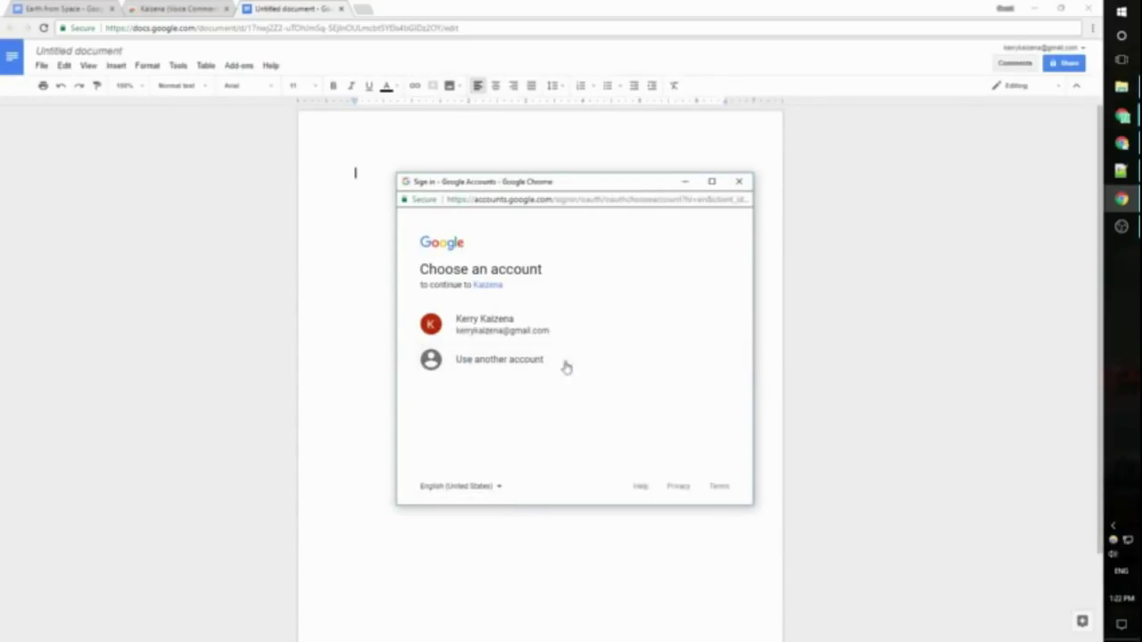
click(524, 334)
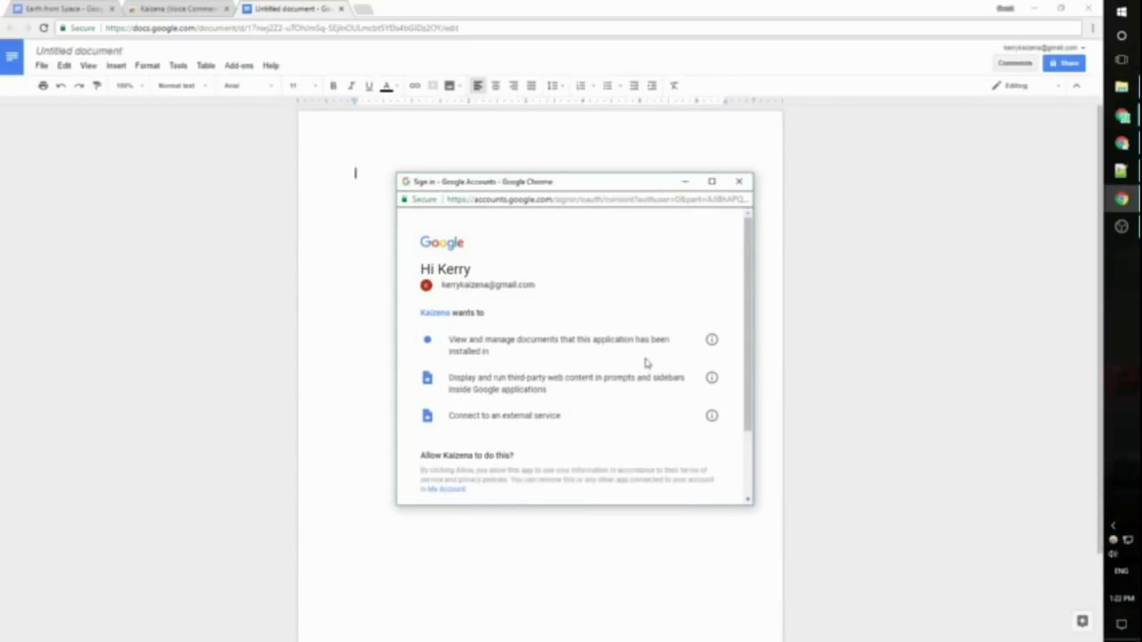
scroll(642, 357, down, 2)
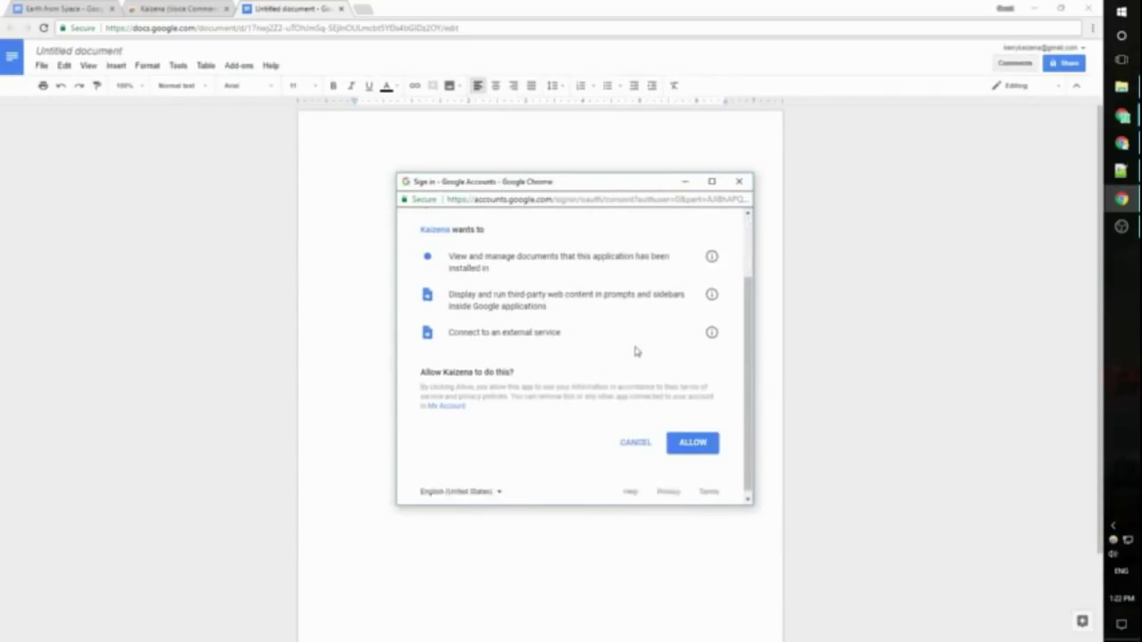
click(693, 437)
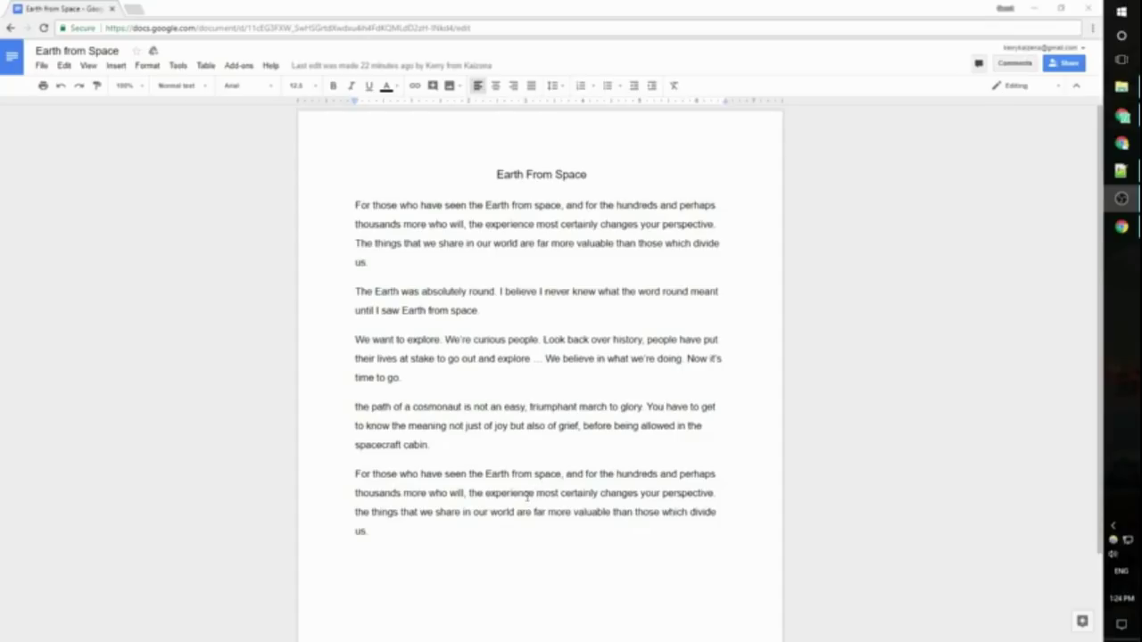
Step: Open the Kaizena add-on in the Earth from Space document
click(239, 67)
mouse_move(243, 110)
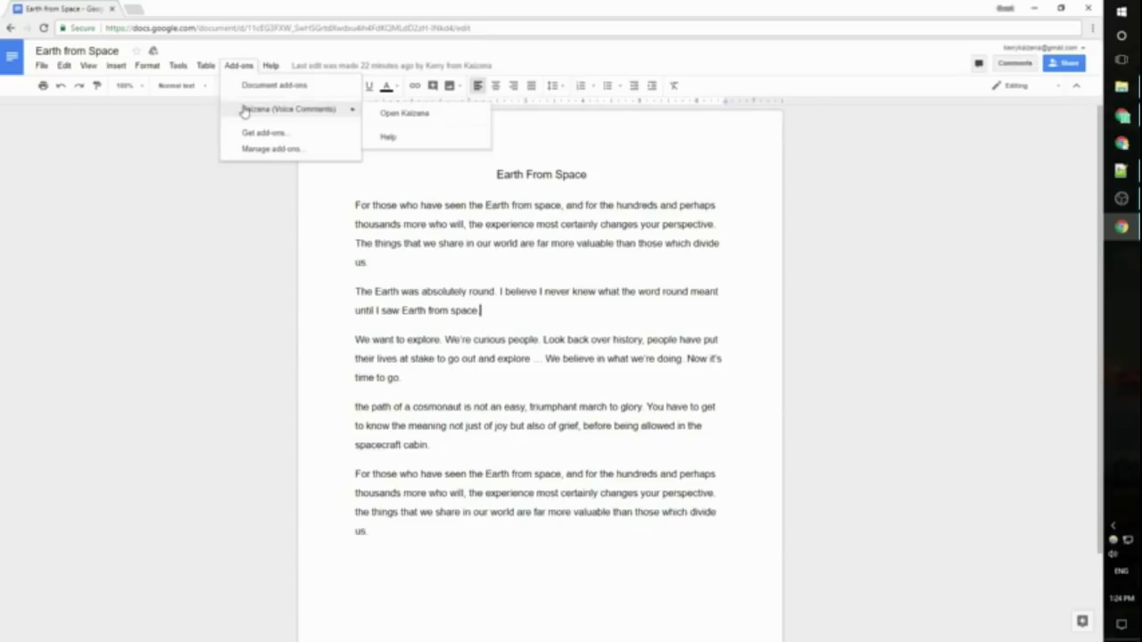
click(405, 114)
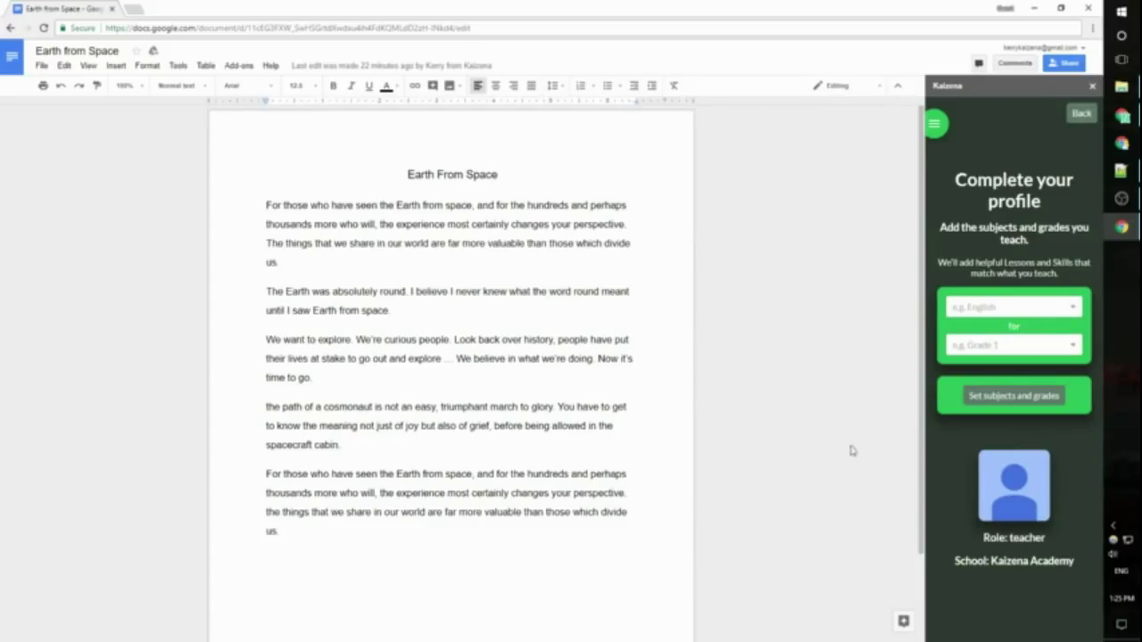
Step: Set the Kaizena profile's taught subject to English and its grade to Grade 5
click(1004, 308)
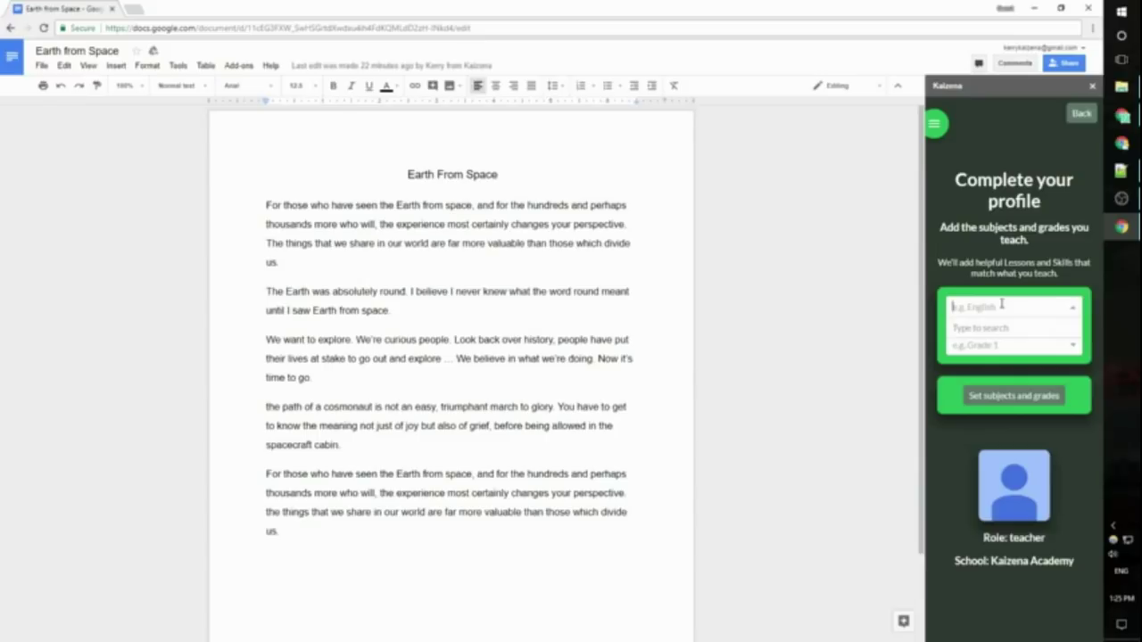
text(English)
key(BackSpace)
key(BackSpace)
key(BackSpace)
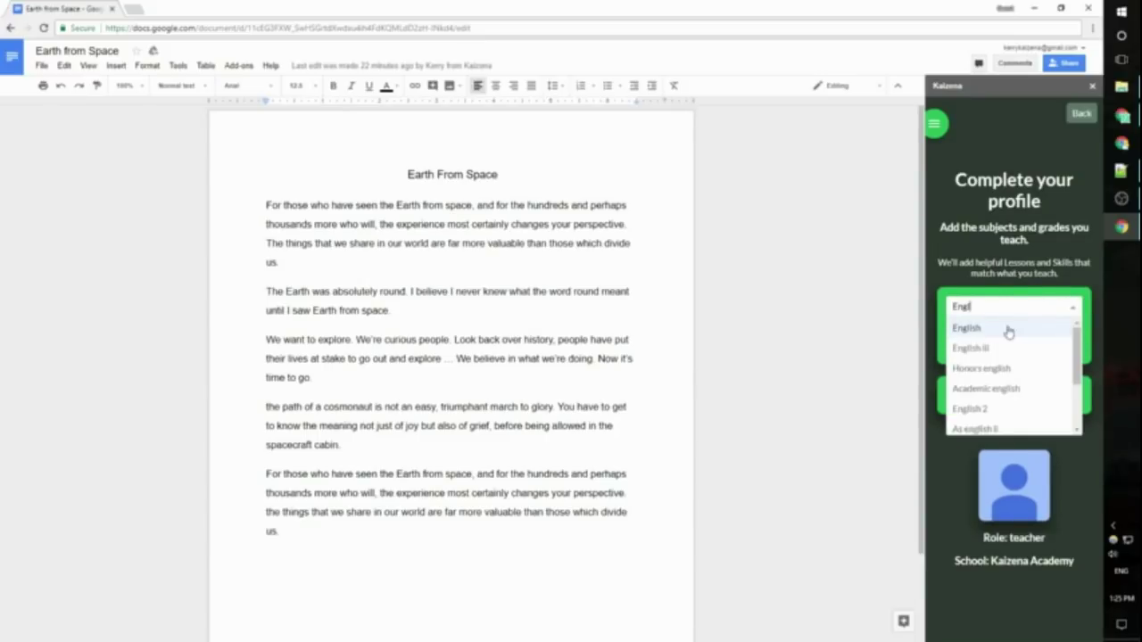
click(1009, 329)
click(1021, 347)
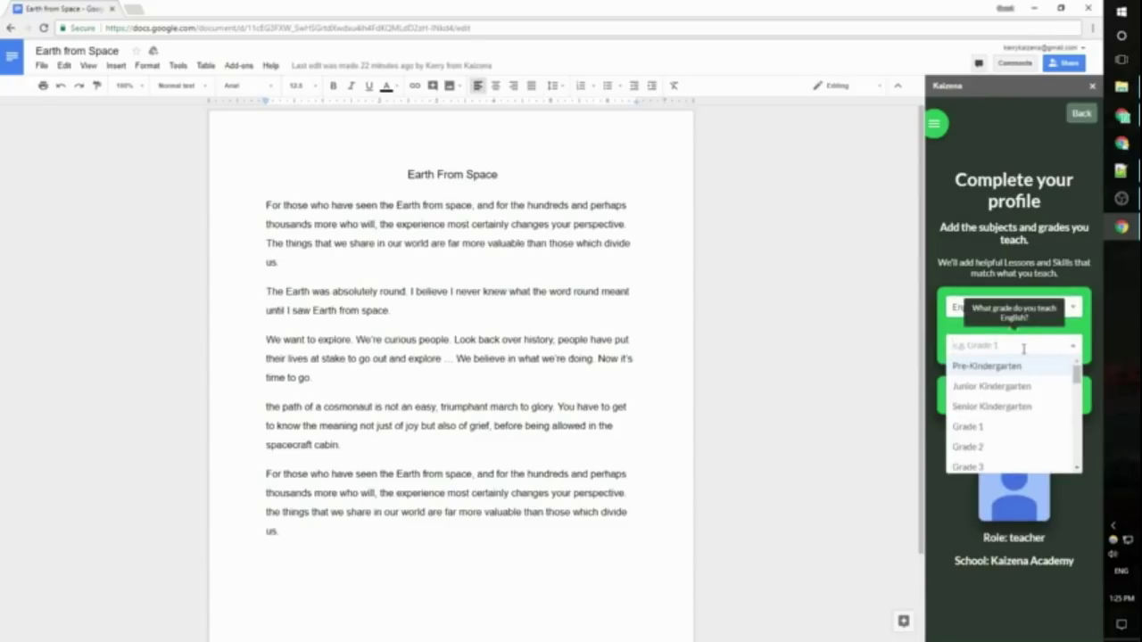
text(Grade 5)
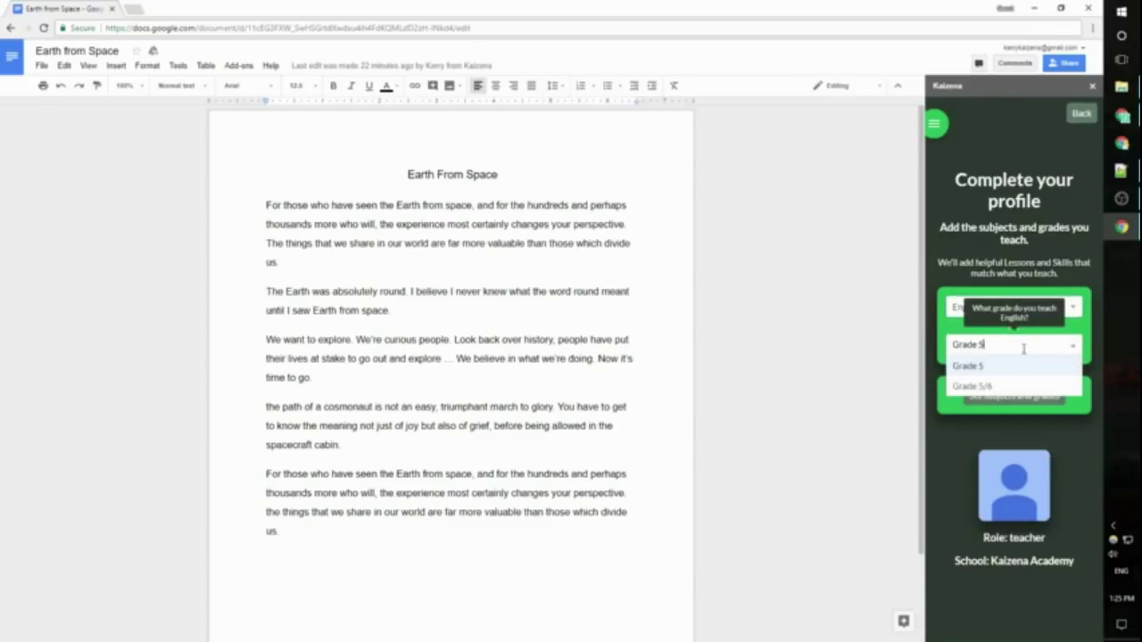
click(1012, 368)
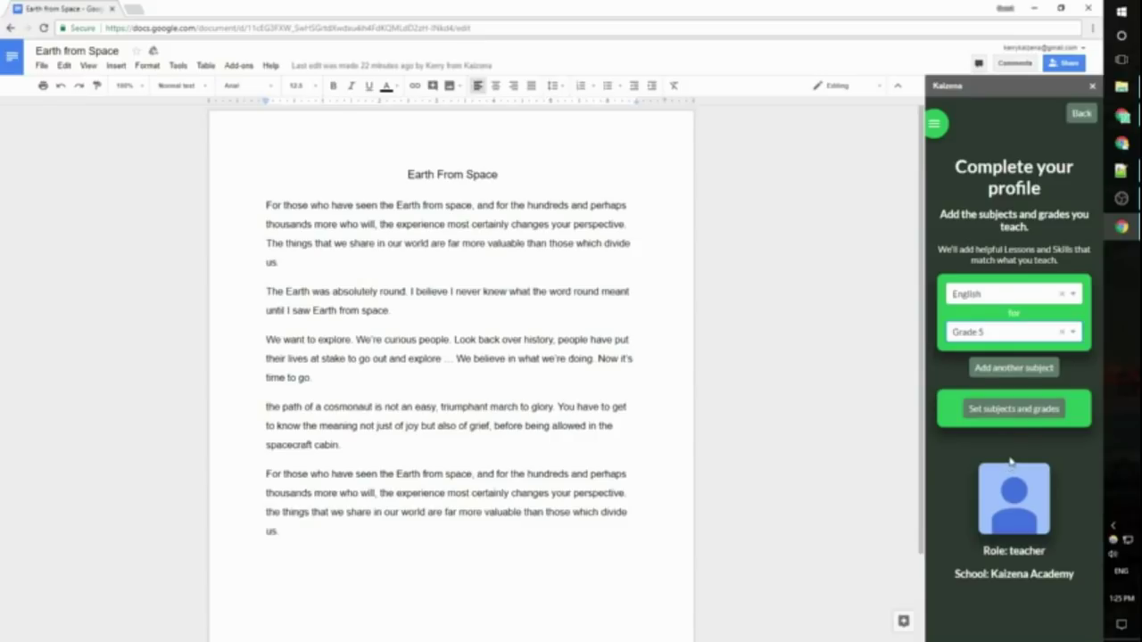
click(1010, 408)
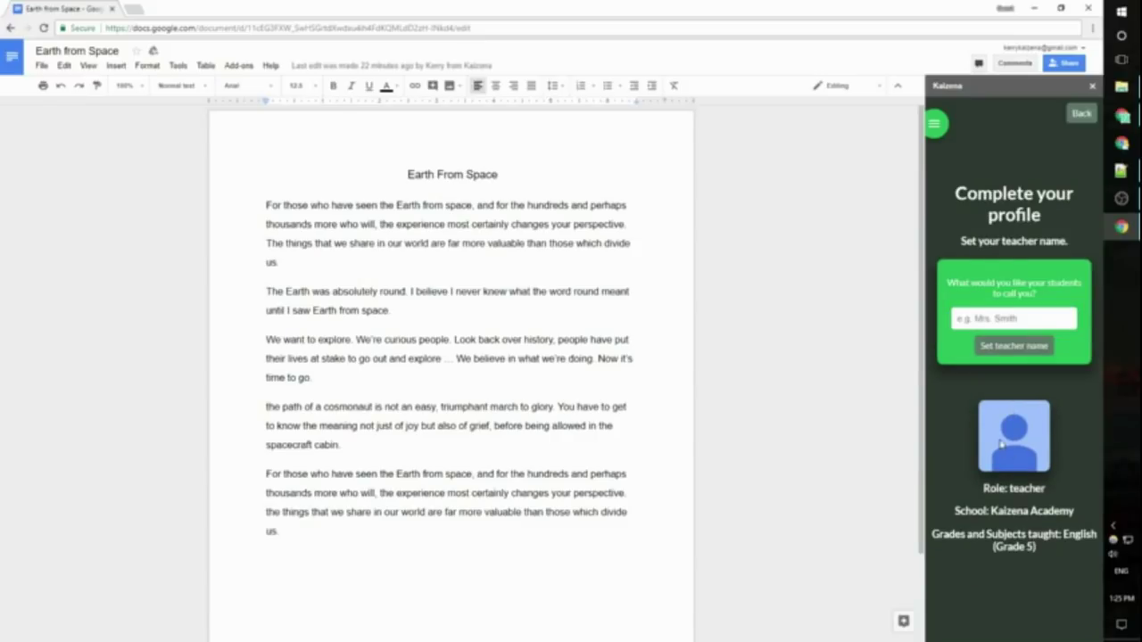
Step: Enter and set the teacher's name students should use, and finish the profile setup to start the first conversation
click(1122, 198)
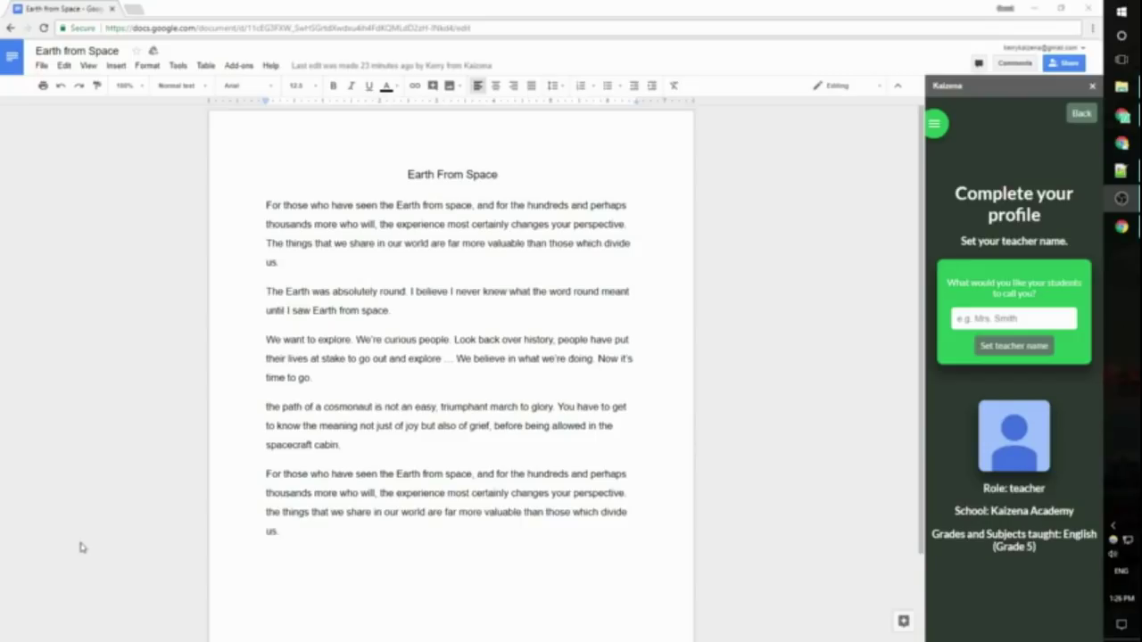
click(1030, 317)
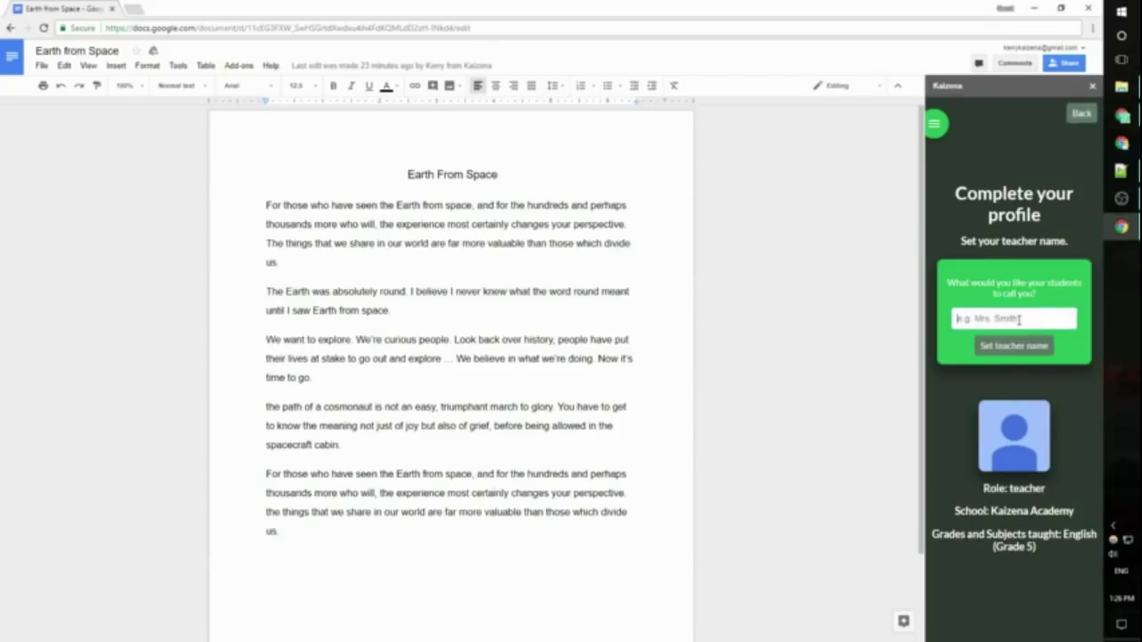
text(Ms. Smart)
click(1024, 347)
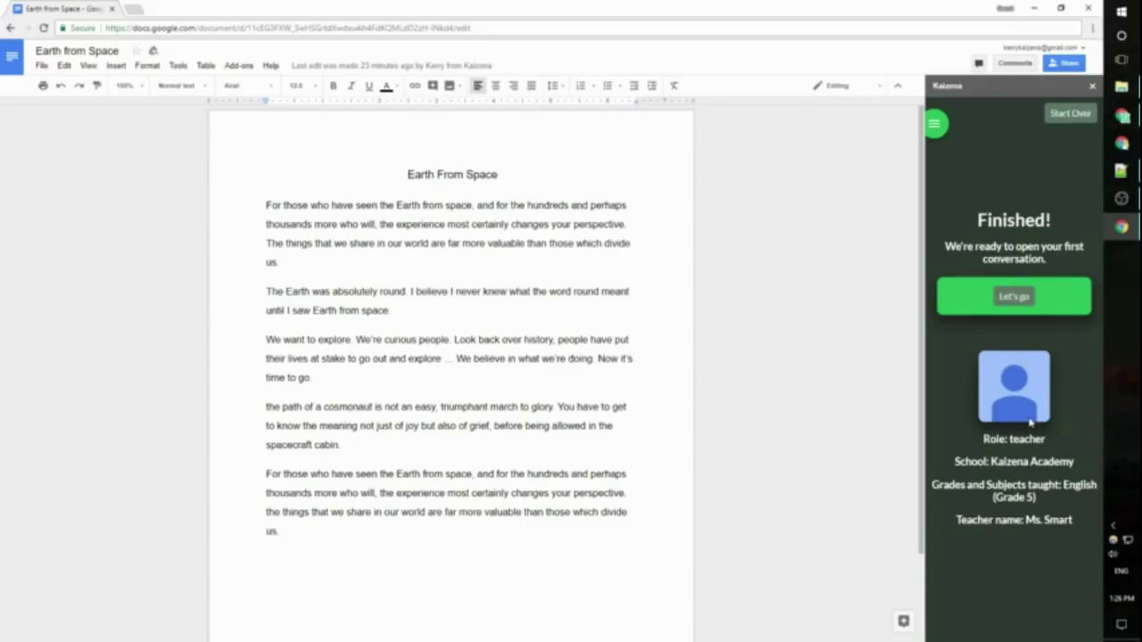
click(1018, 297)
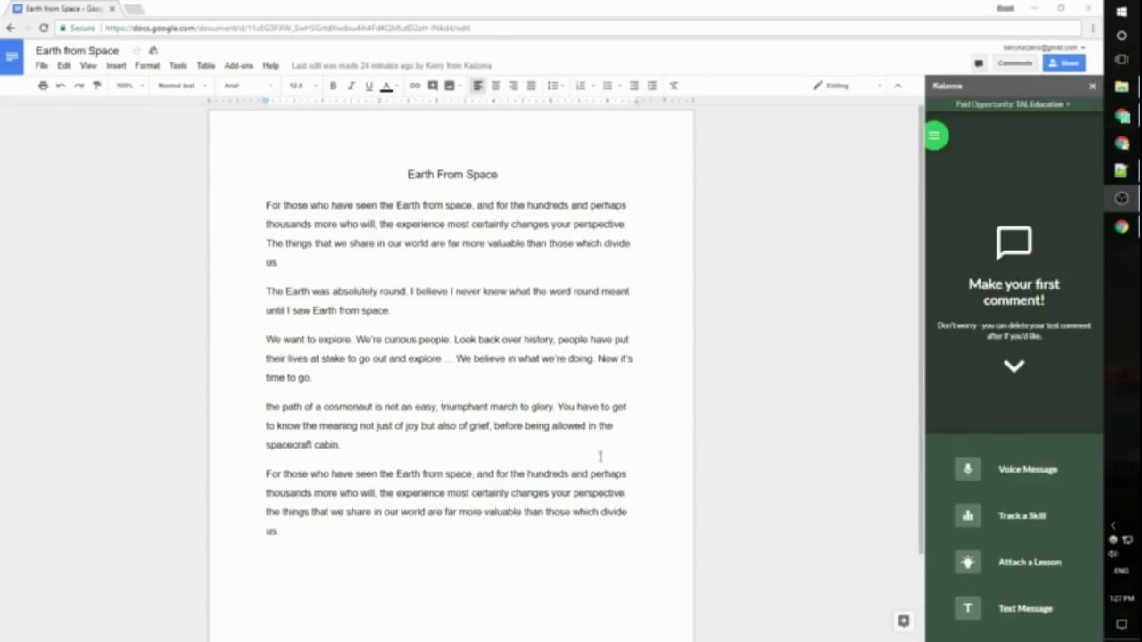
Step: Record and post a voice message of about 13 seconds on the second paragraph, allowing microphone access, and play it back
drag(395, 311, 268, 295)
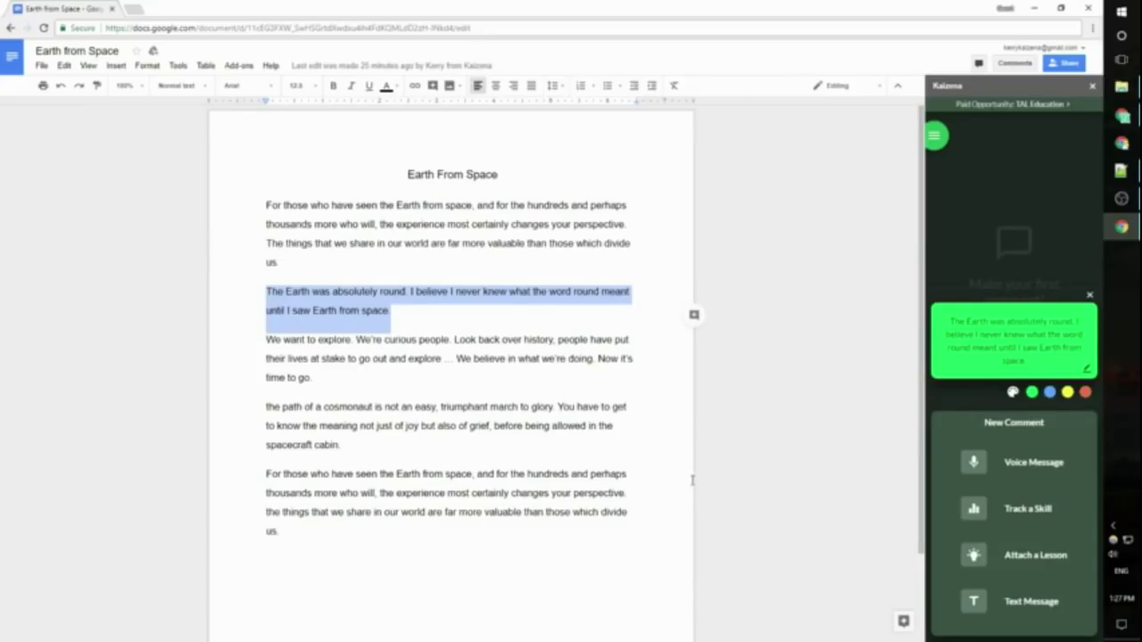
click(976, 464)
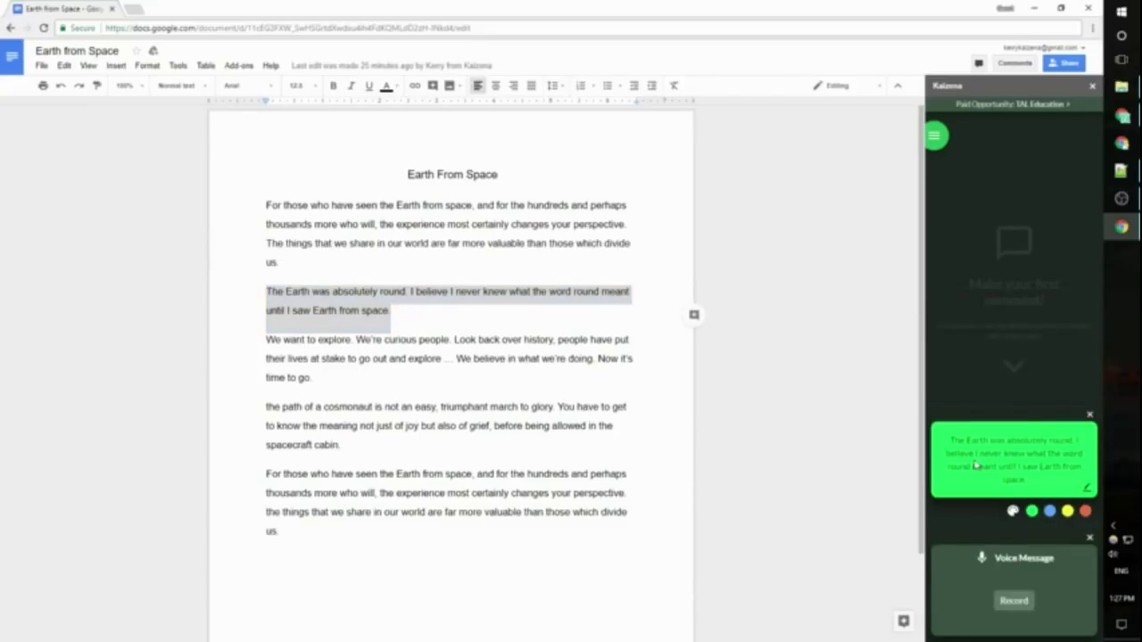
click(1014, 602)
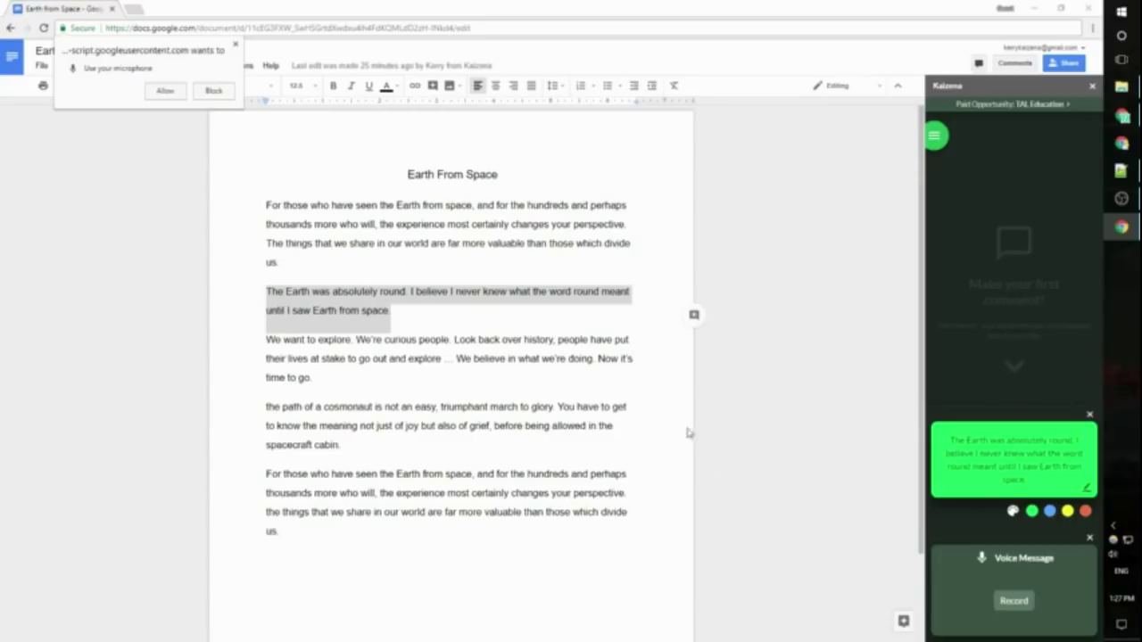
click(164, 93)
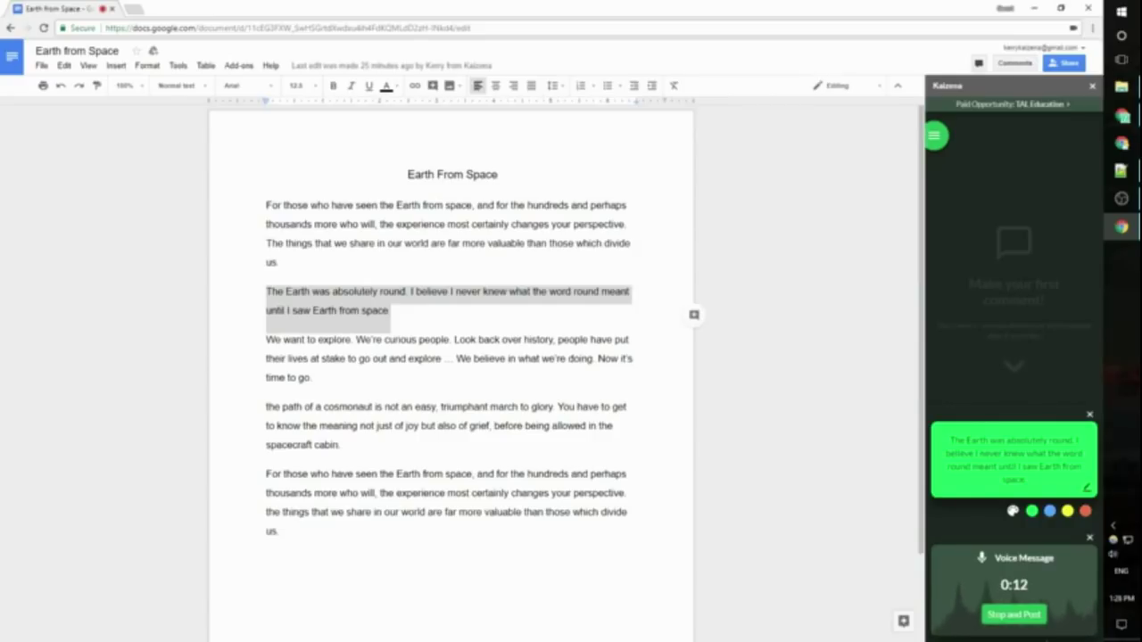
click(1014, 616)
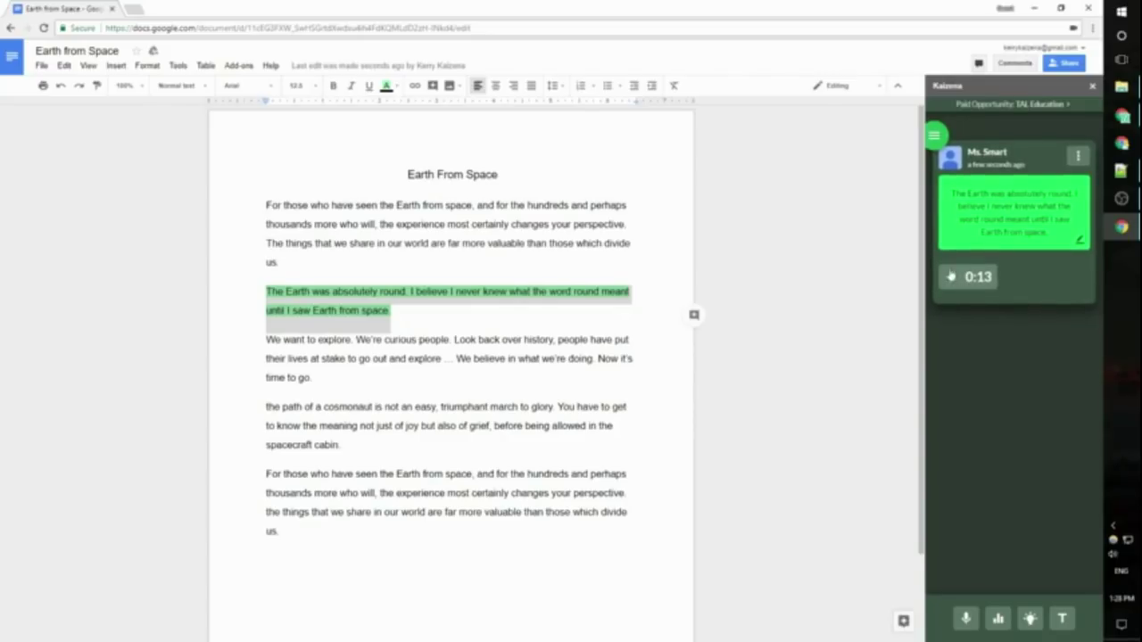
click(950, 278)
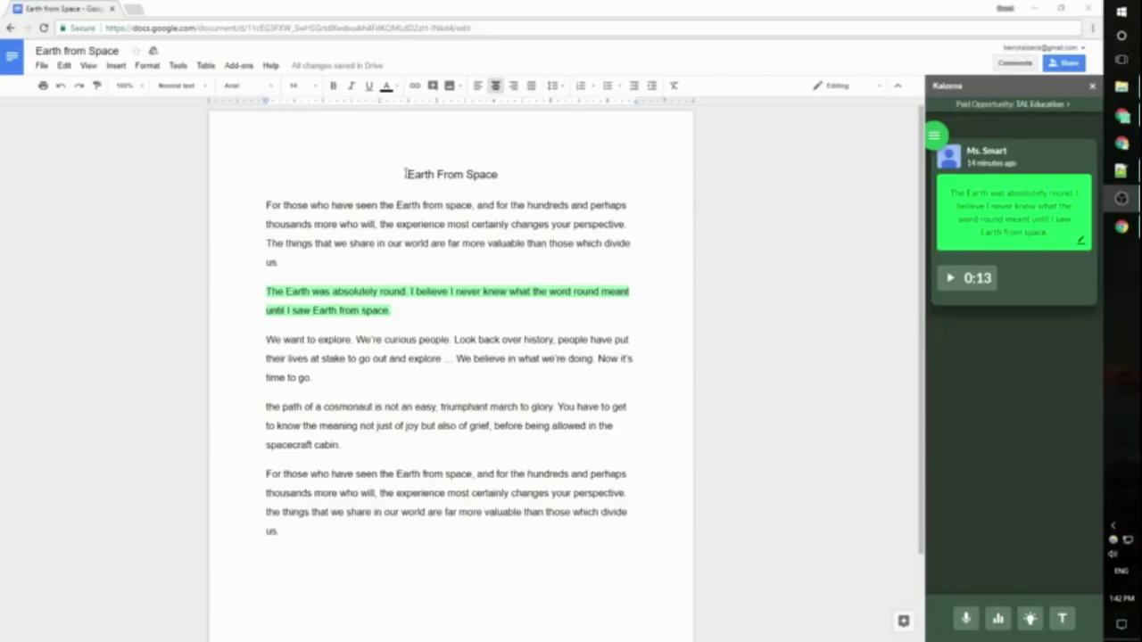
Step: Post a skill comment with a blue highlight on the title "Earth From Space", rating the Title skill 2
drag(406, 175, 501, 176)
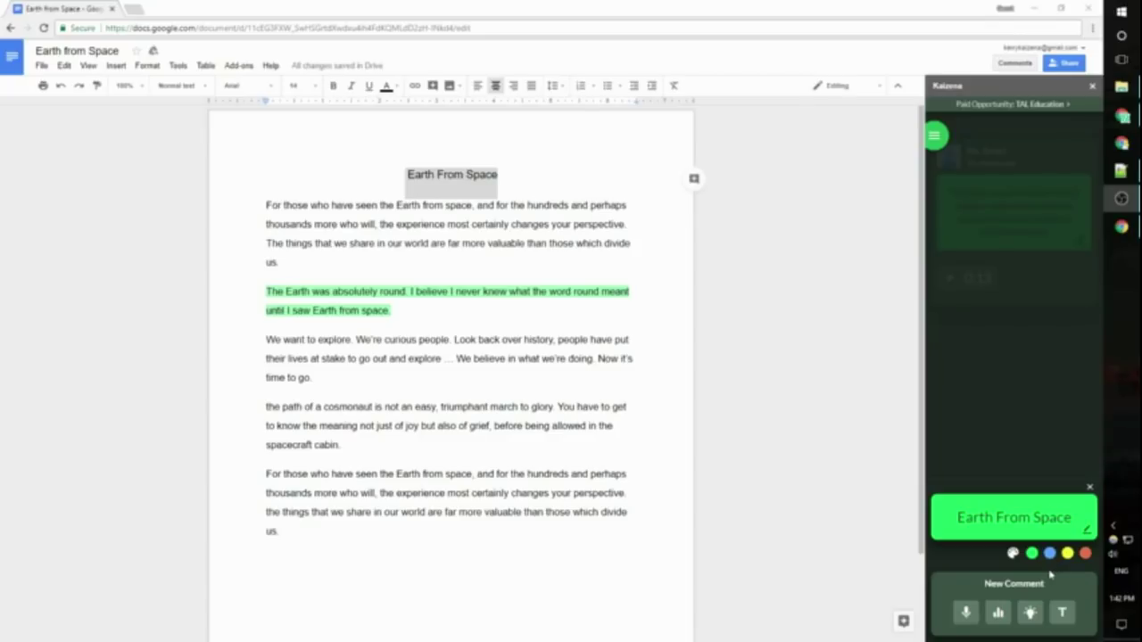
click(1049, 554)
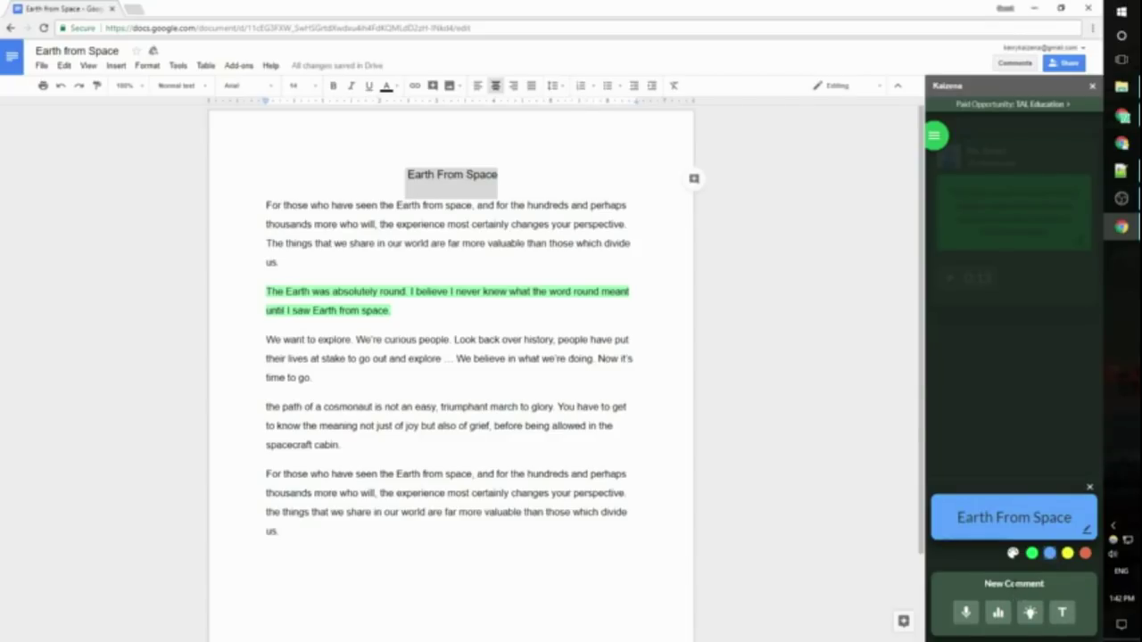
click(998, 612)
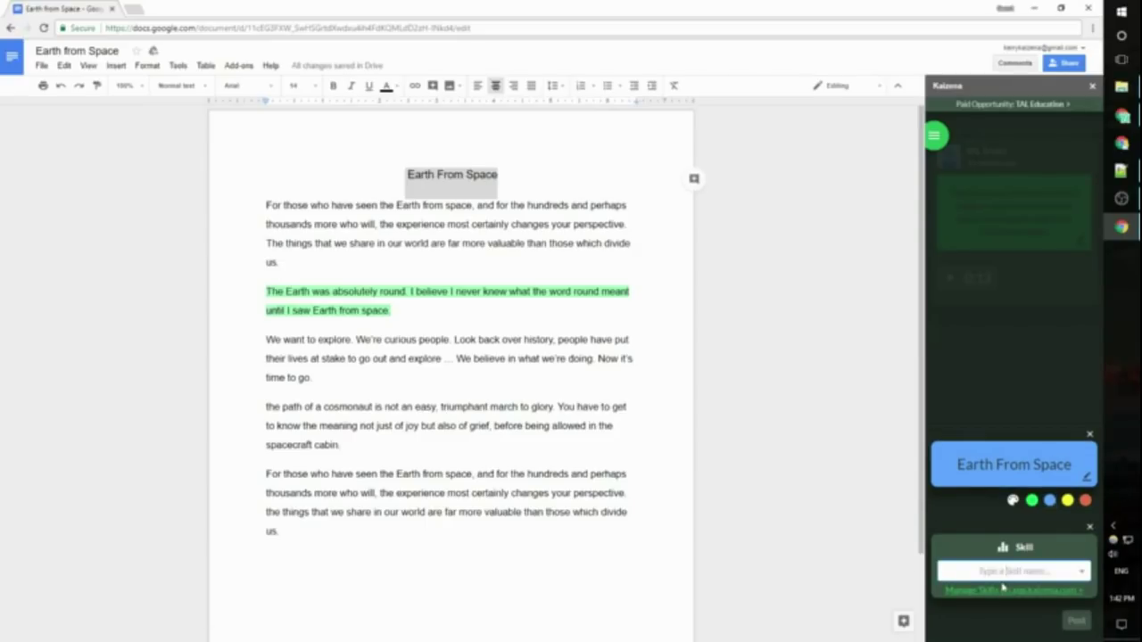
text(title)
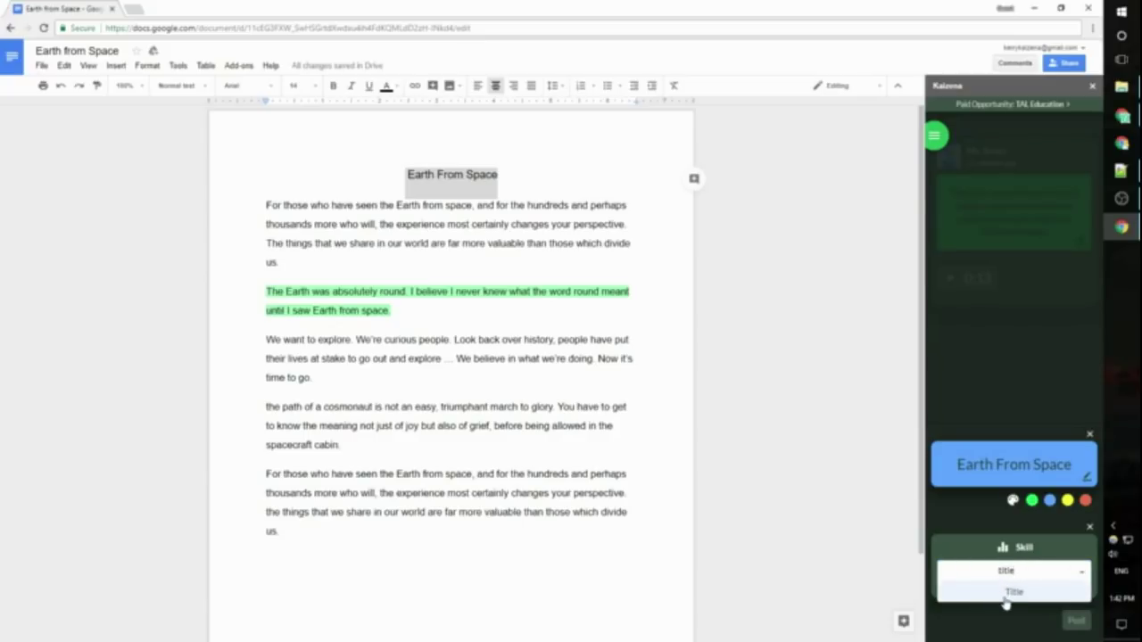
click(1003, 594)
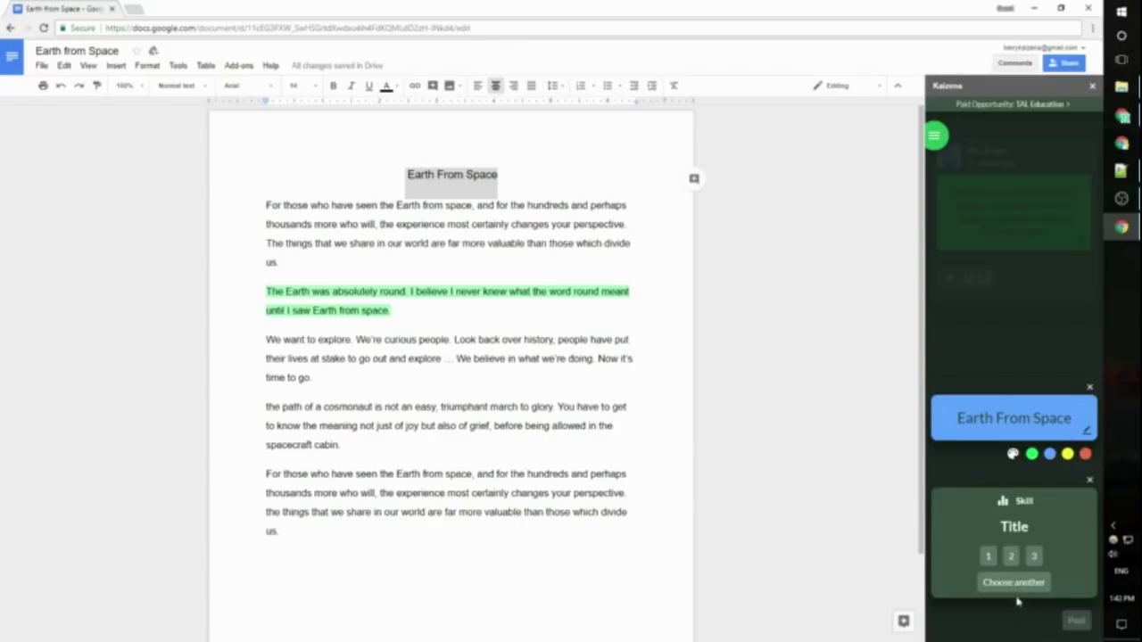
click(1012, 557)
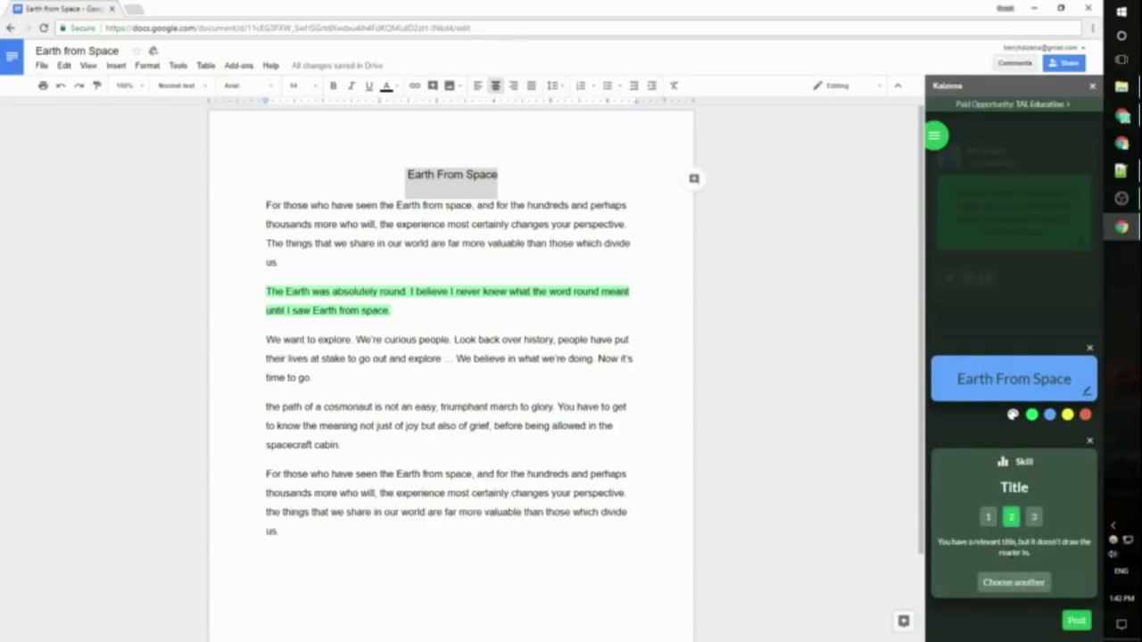
click(1077, 622)
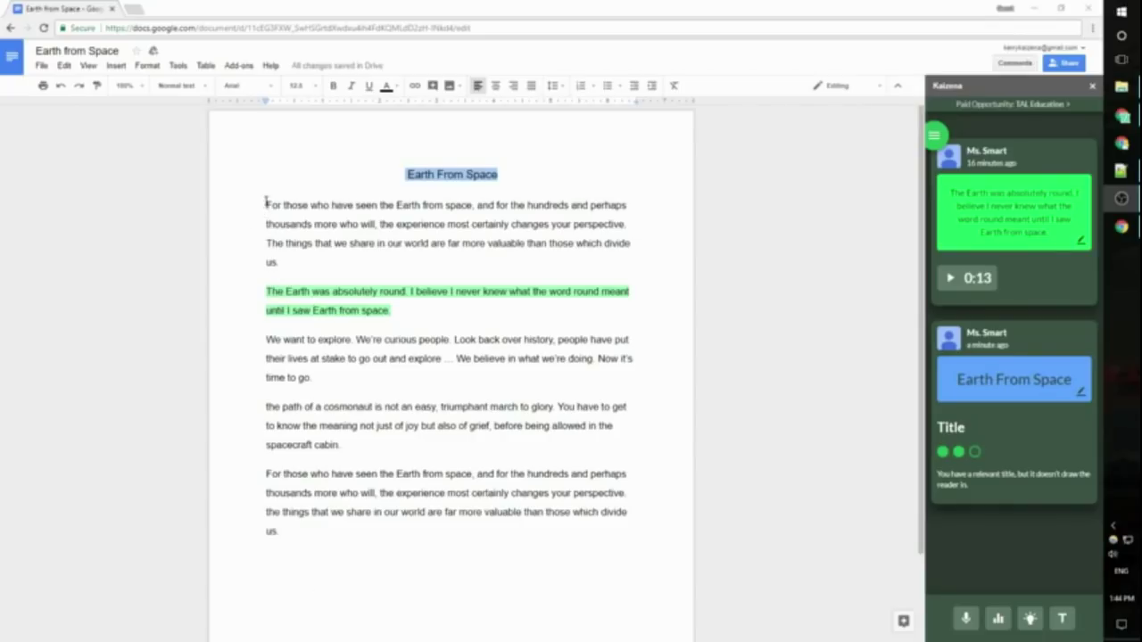
Step: Post the Introduction lesson as a comment on the first paragraph, using a yellow highlight
drag(266, 204, 293, 265)
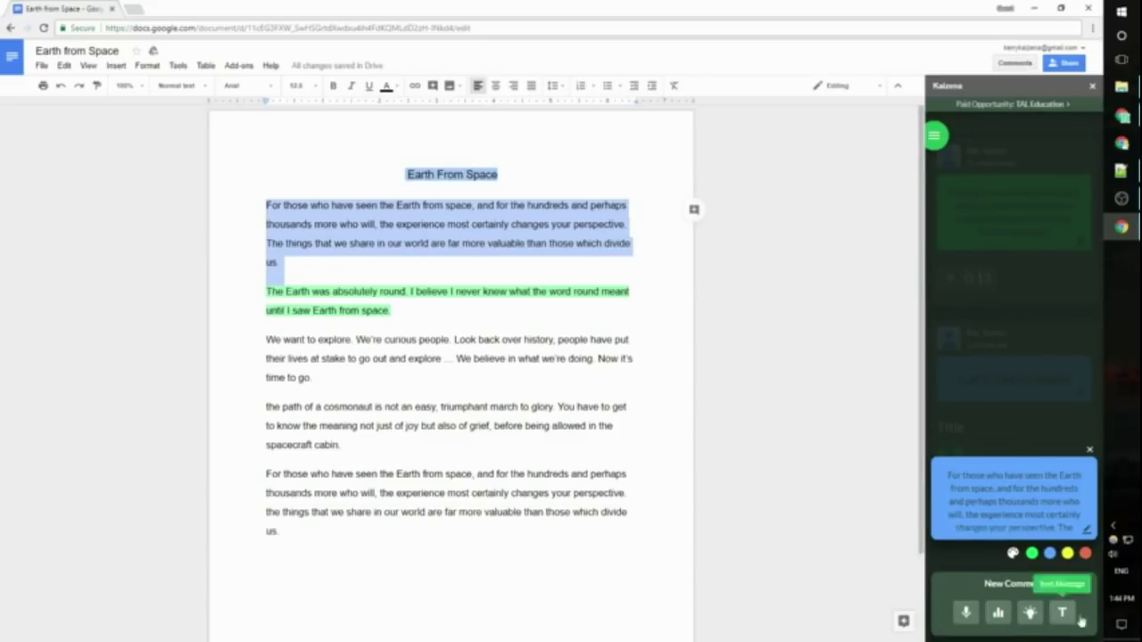
click(1068, 555)
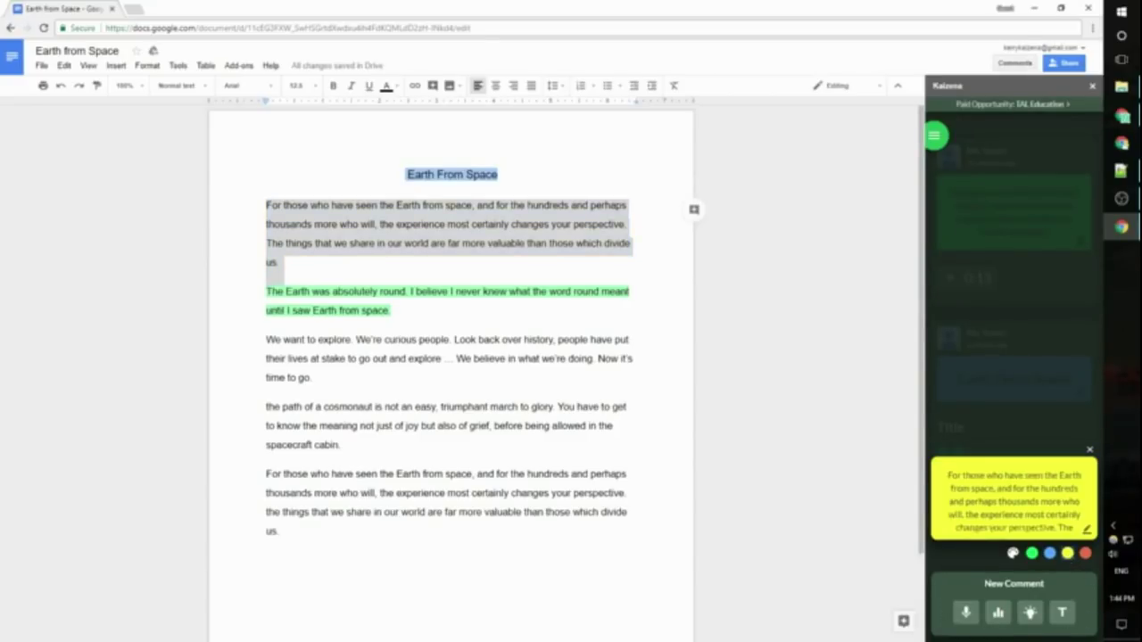
click(1030, 614)
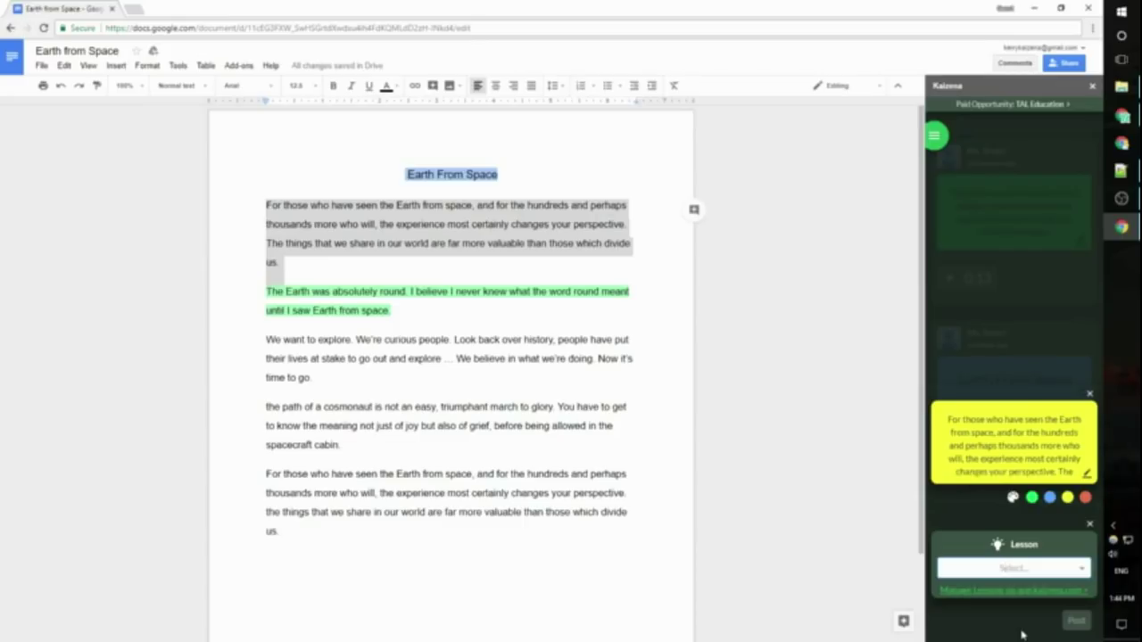
text(Intro)
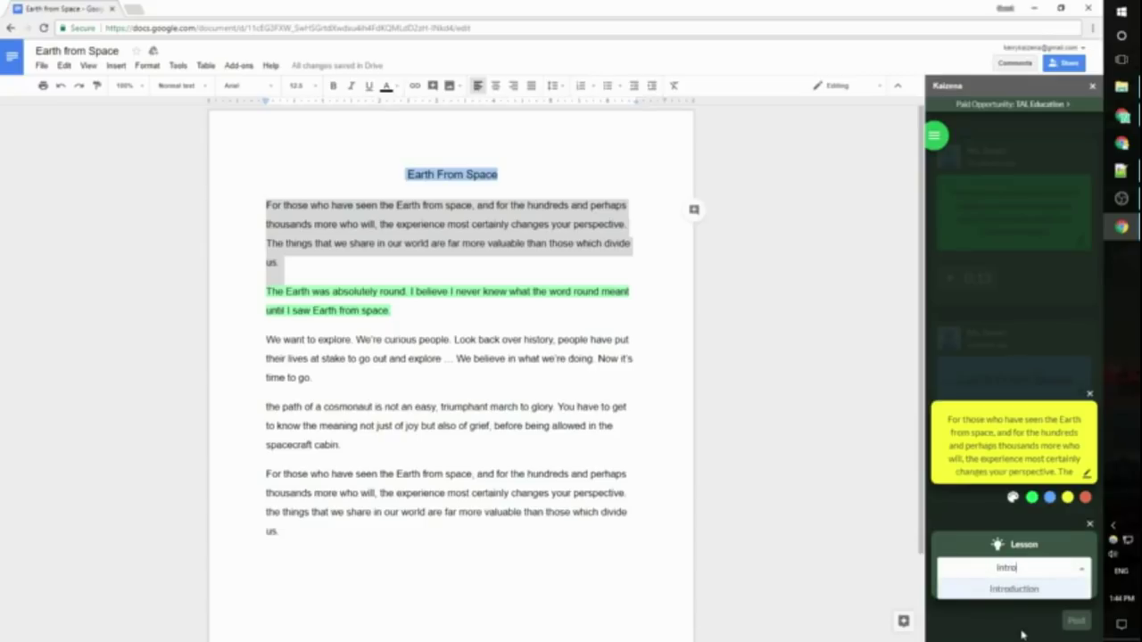
click(1032, 593)
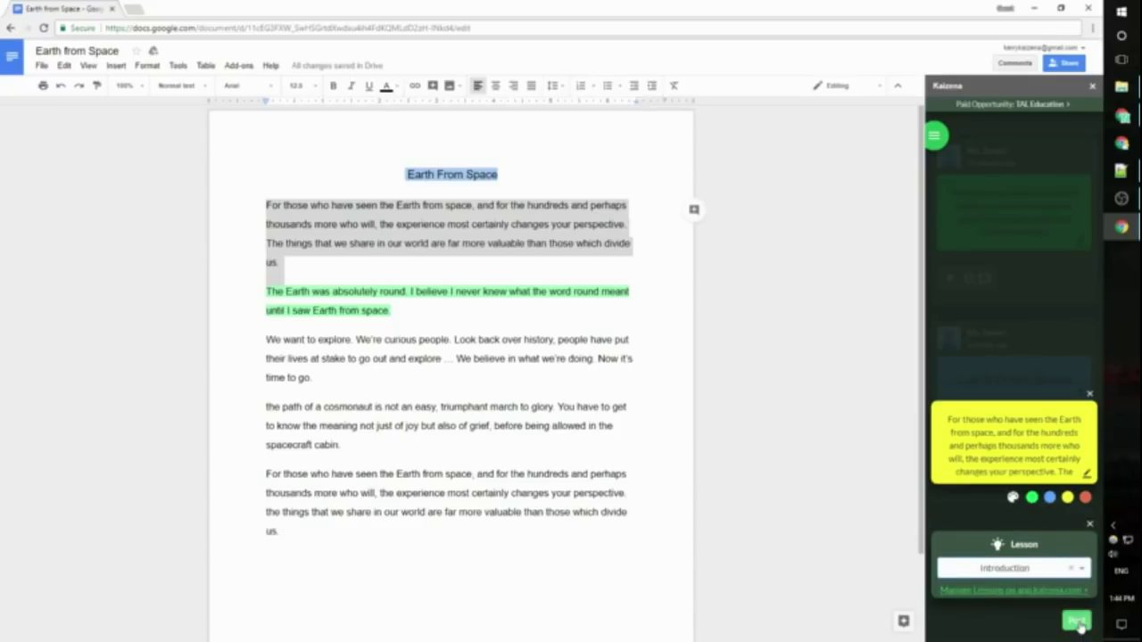
click(1078, 623)
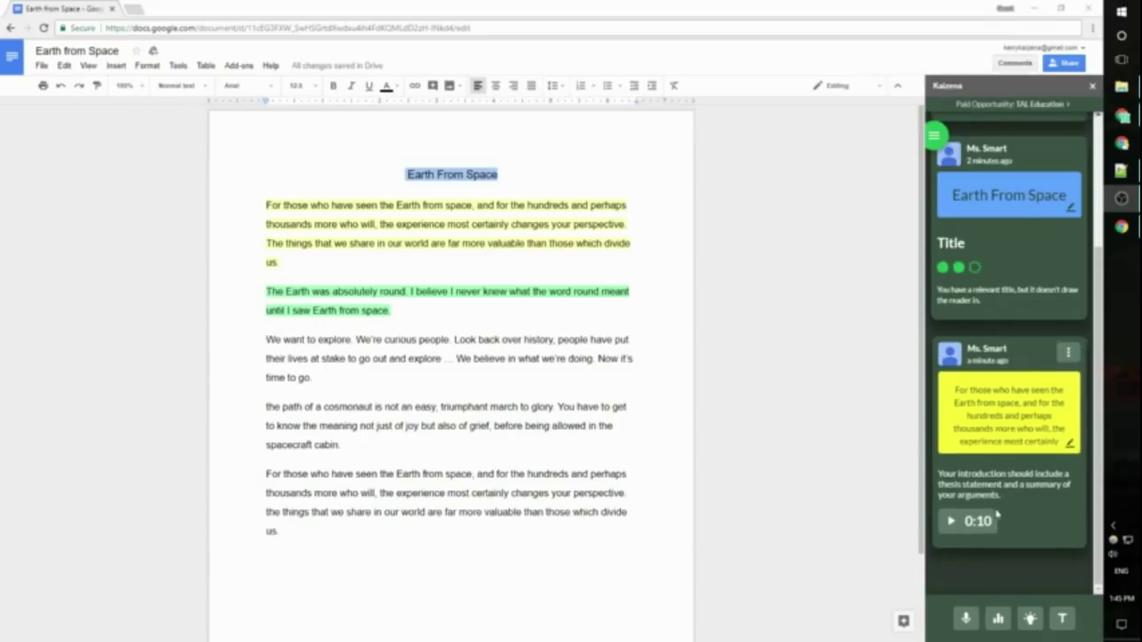
Step: Save the voice comment on the green-highlighted paragraph as a reusable lesson named "Paragraph structure"
click(999, 619)
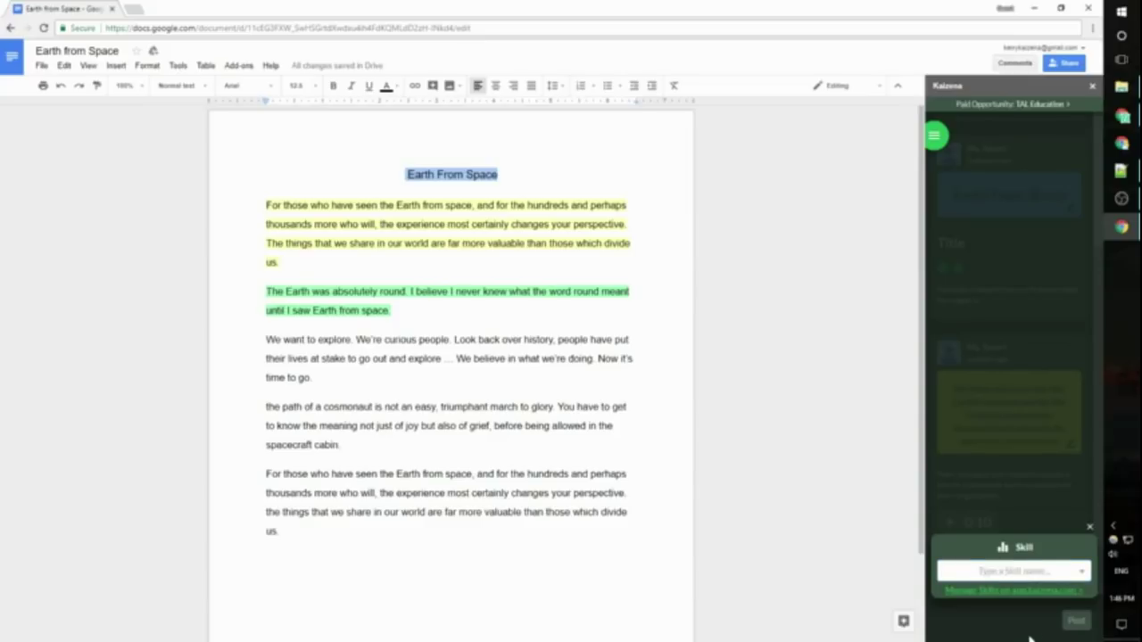
click(727, 504)
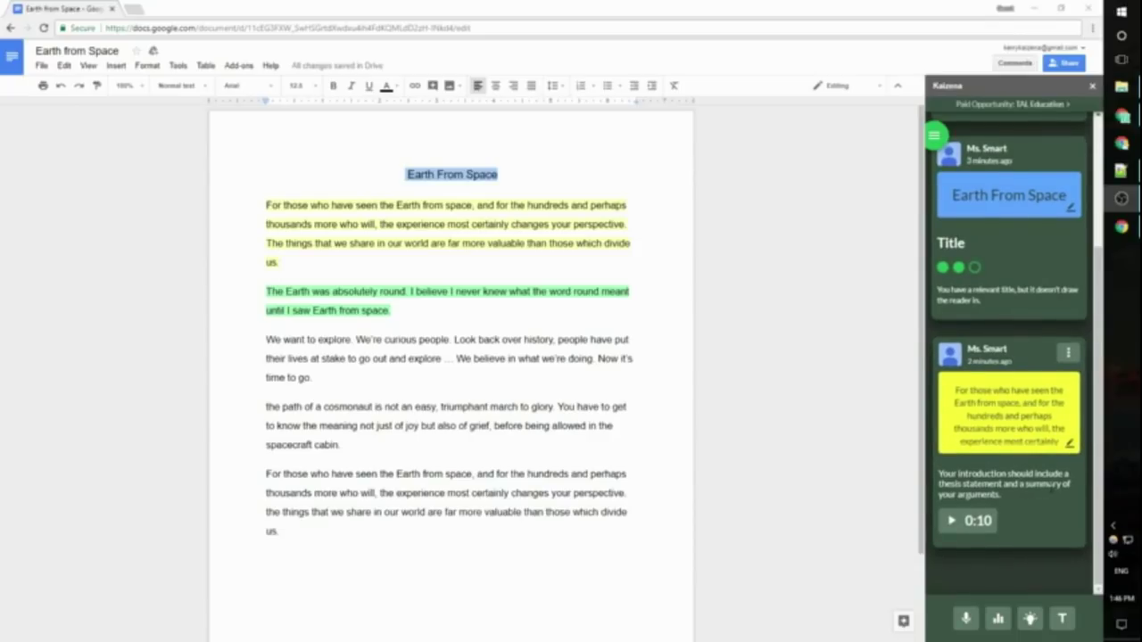
scroll(1009, 295, up, 2)
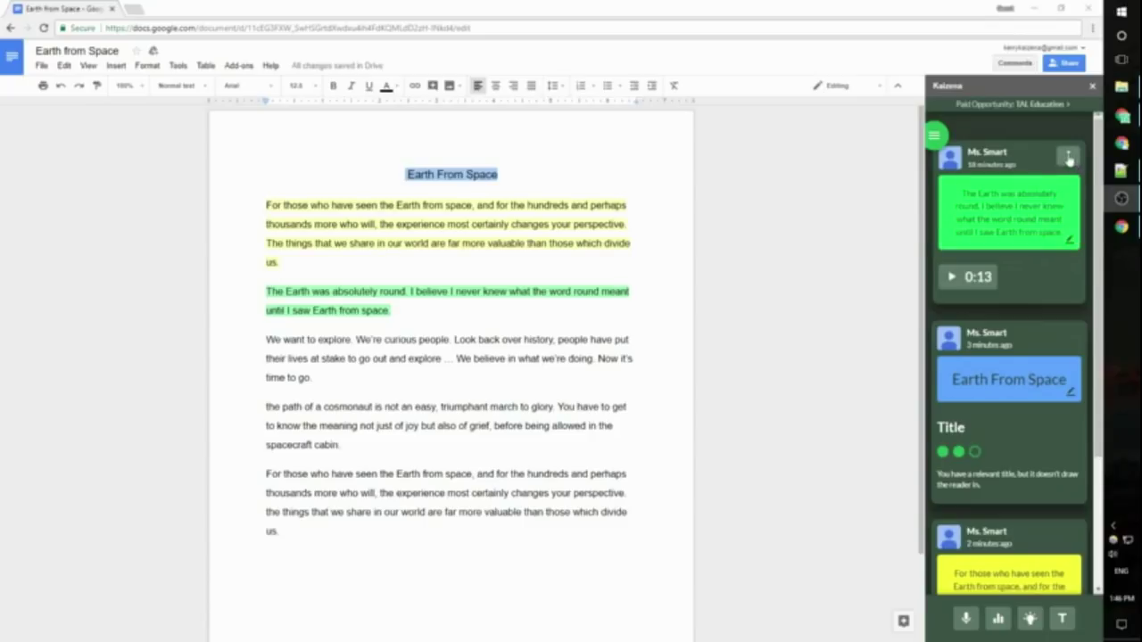
click(1069, 158)
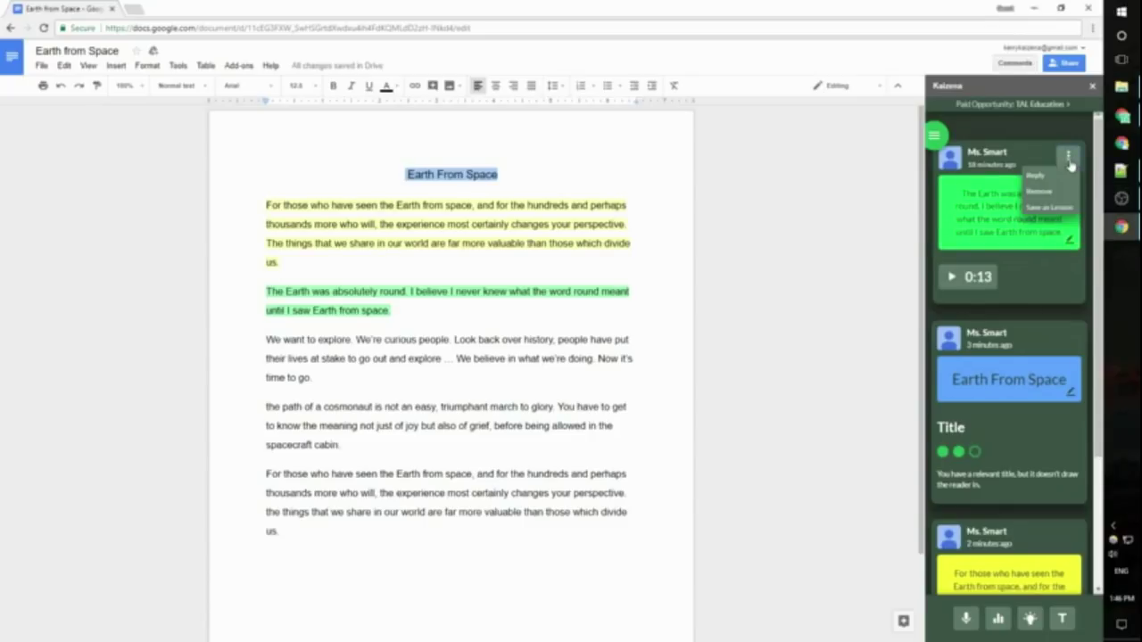
click(1058, 208)
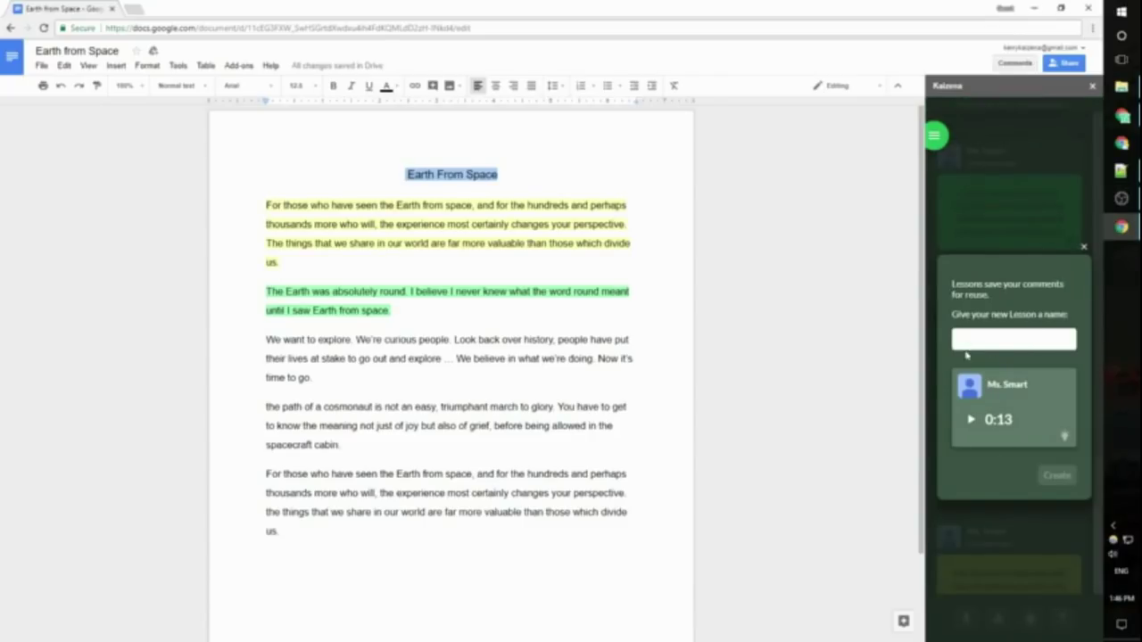
click(1008, 343)
text(Paragraph structure)
click(1058, 476)
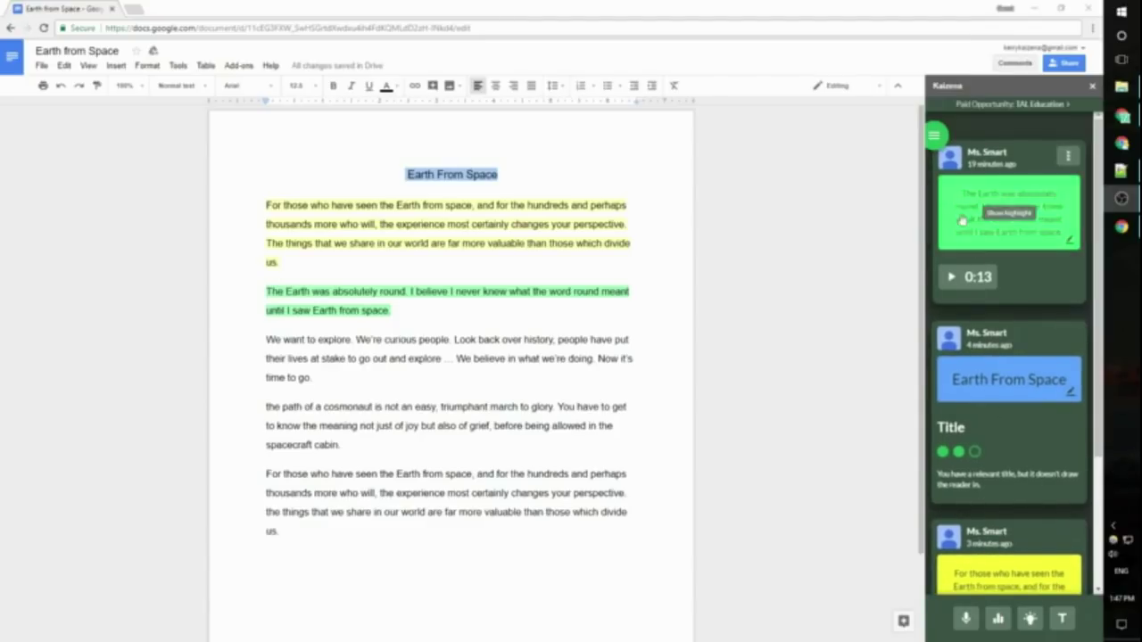
Step: Post the saved Paragraph structure lesson as a new comment without a highlight
scroll(1007, 337, down, 2)
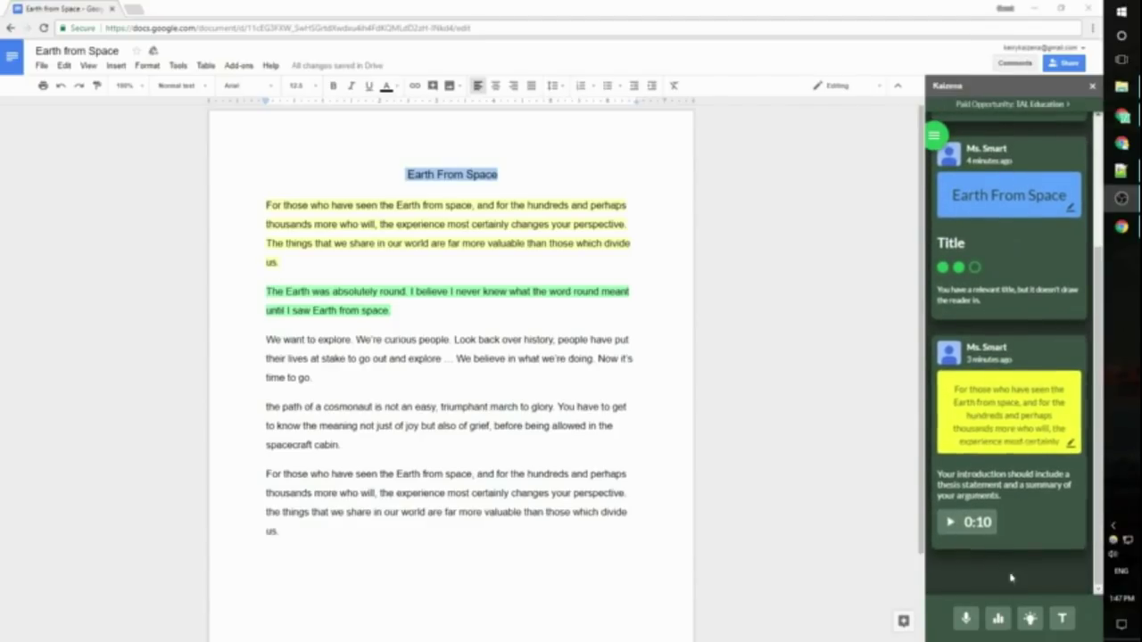
click(1031, 618)
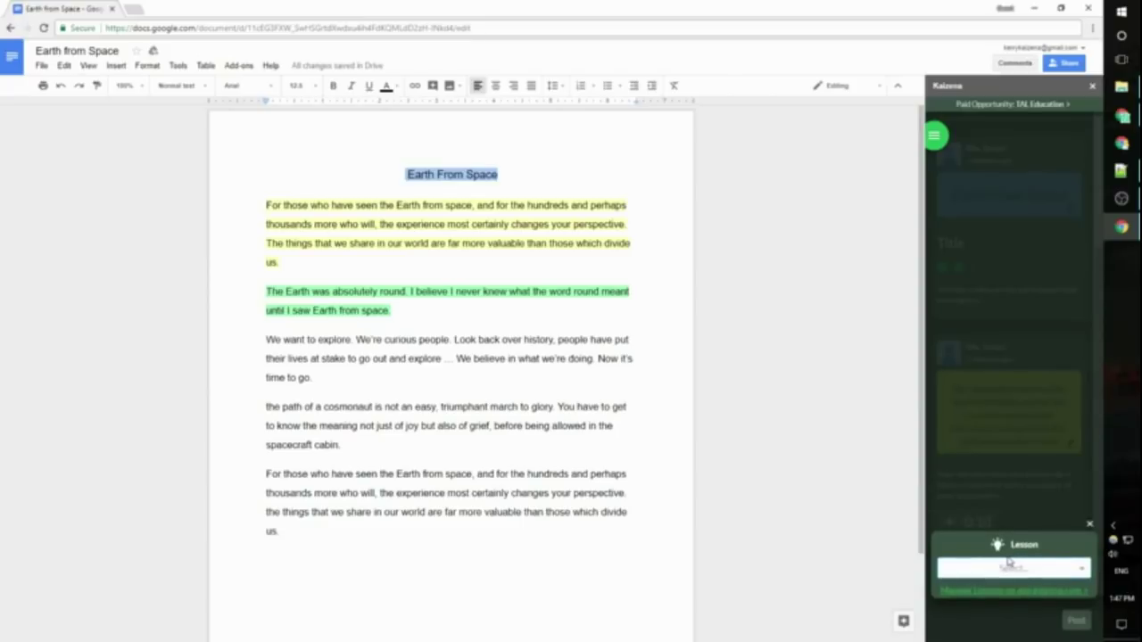
text(para)
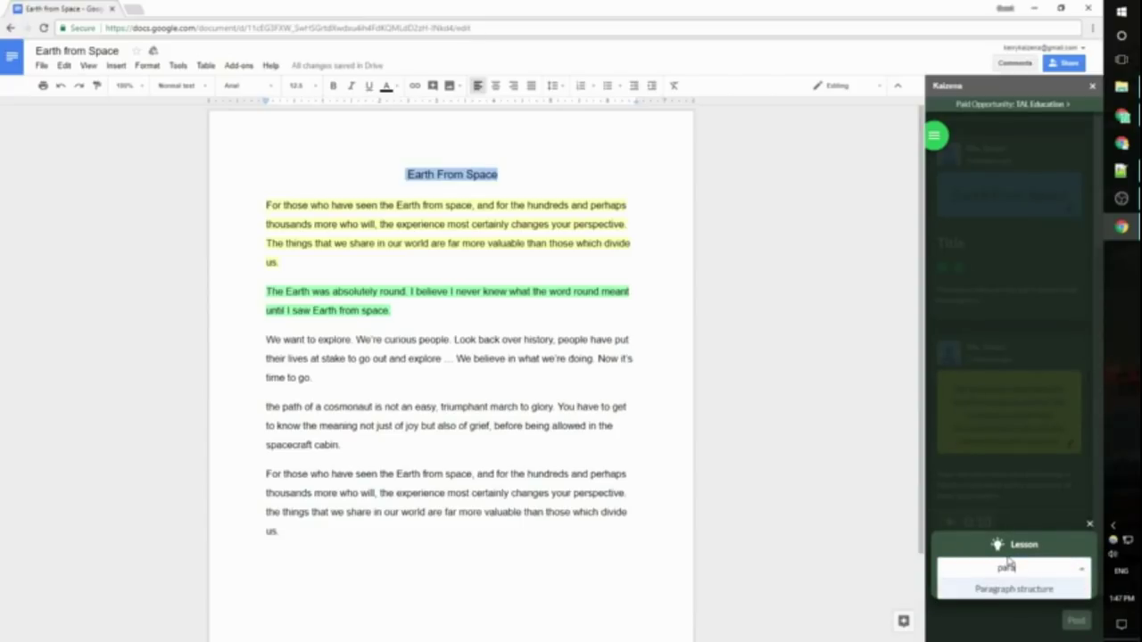
click(1015, 590)
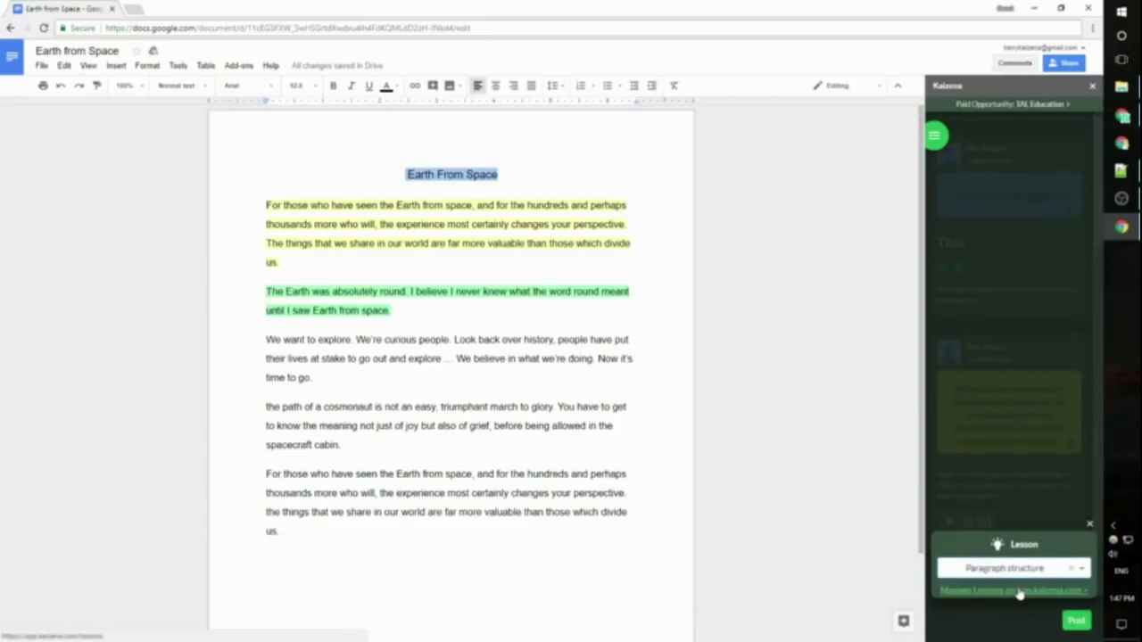
click(1076, 623)
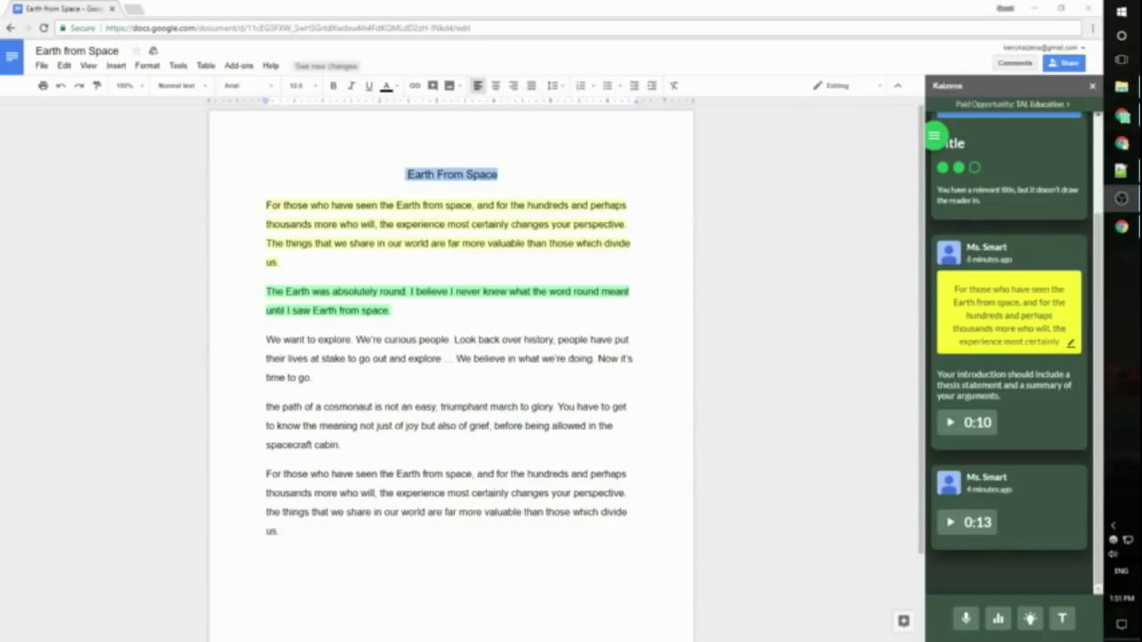
Step: Post the text message "Remember to start your sentences with a capital letter." with a red highlight on "the path of a", and choose to save it as a lesson
click(796, 351)
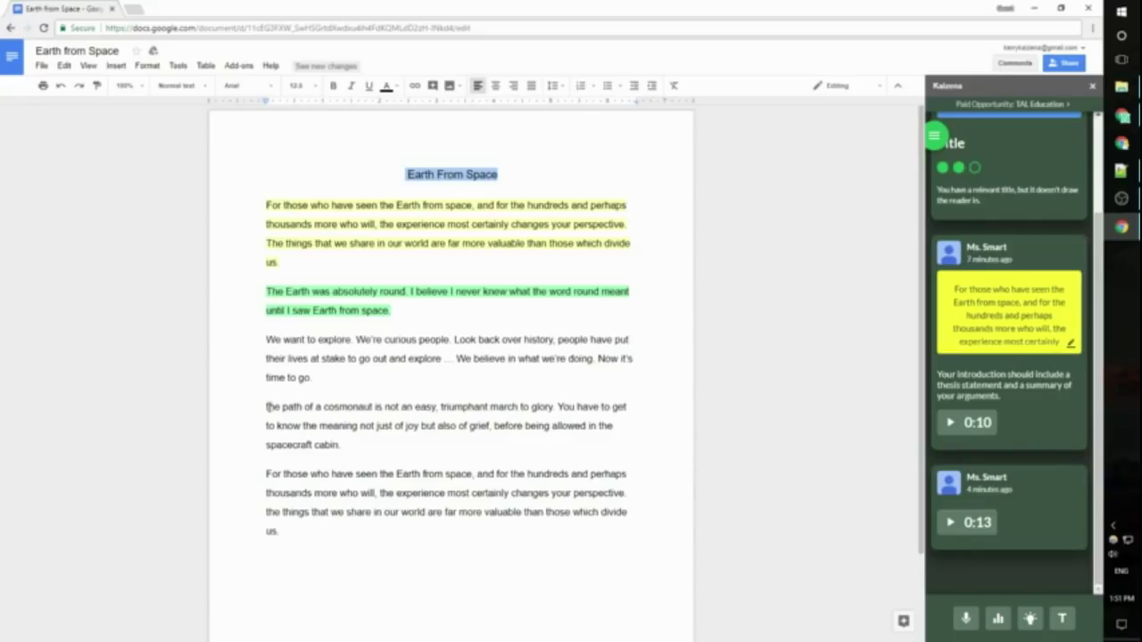
drag(266, 407, 323, 408)
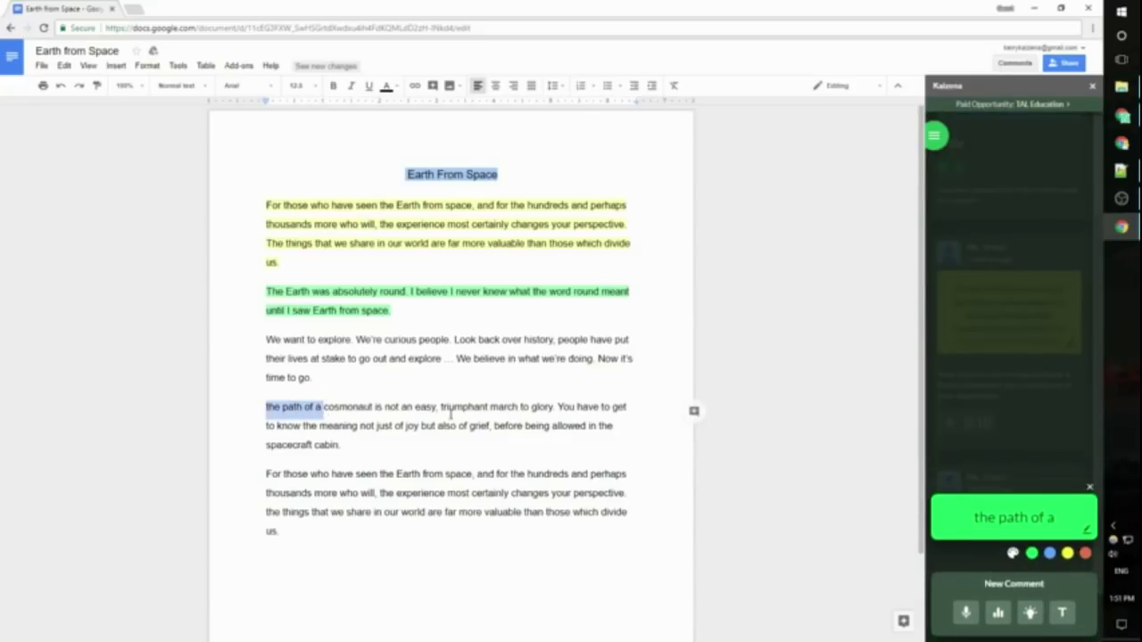
click(1062, 612)
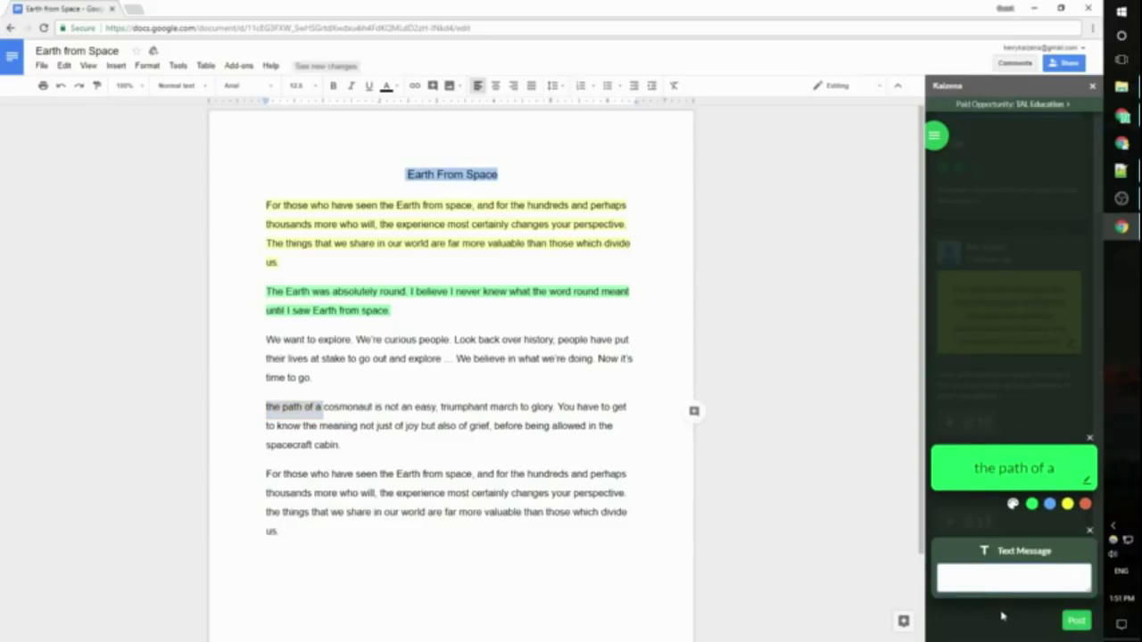
click(1086, 505)
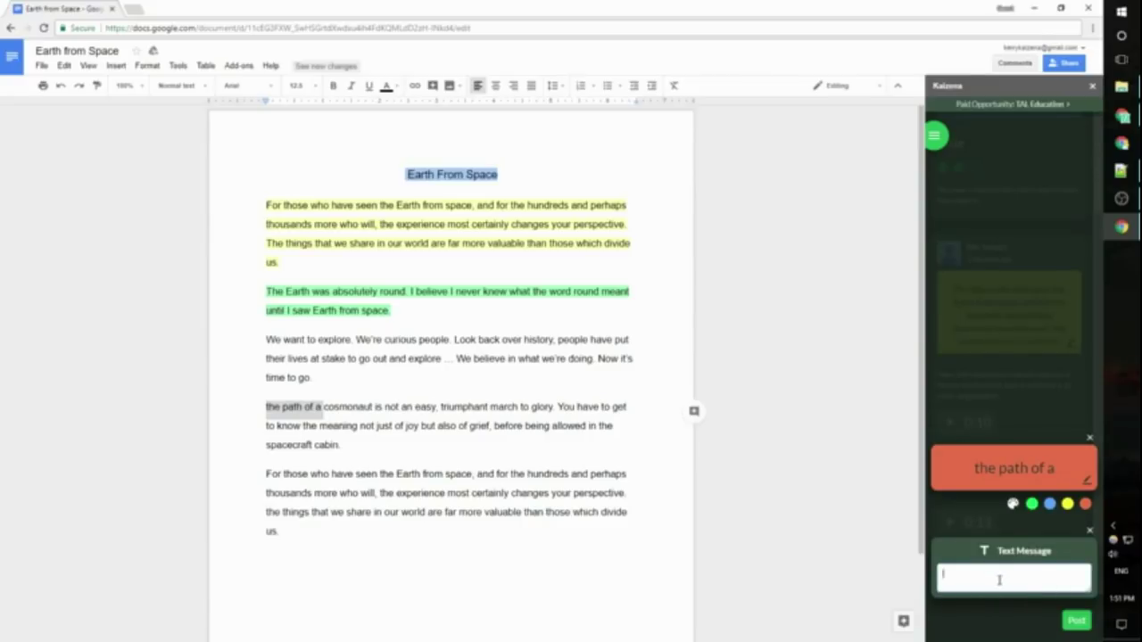
text(ember to start your sentences with a capital letter.)
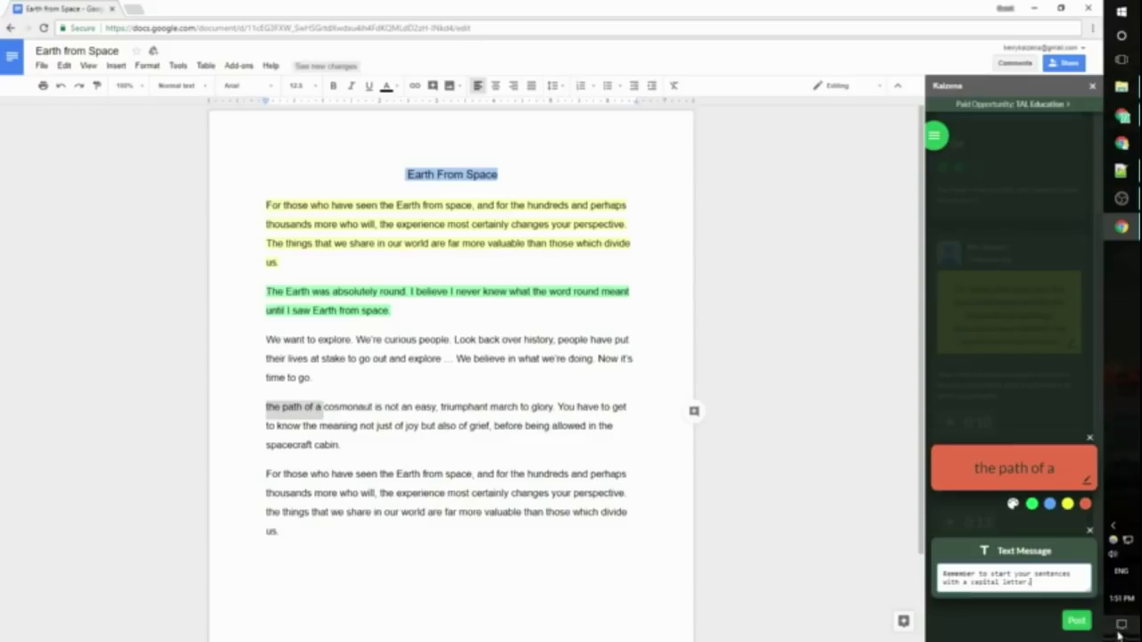
click(1075, 622)
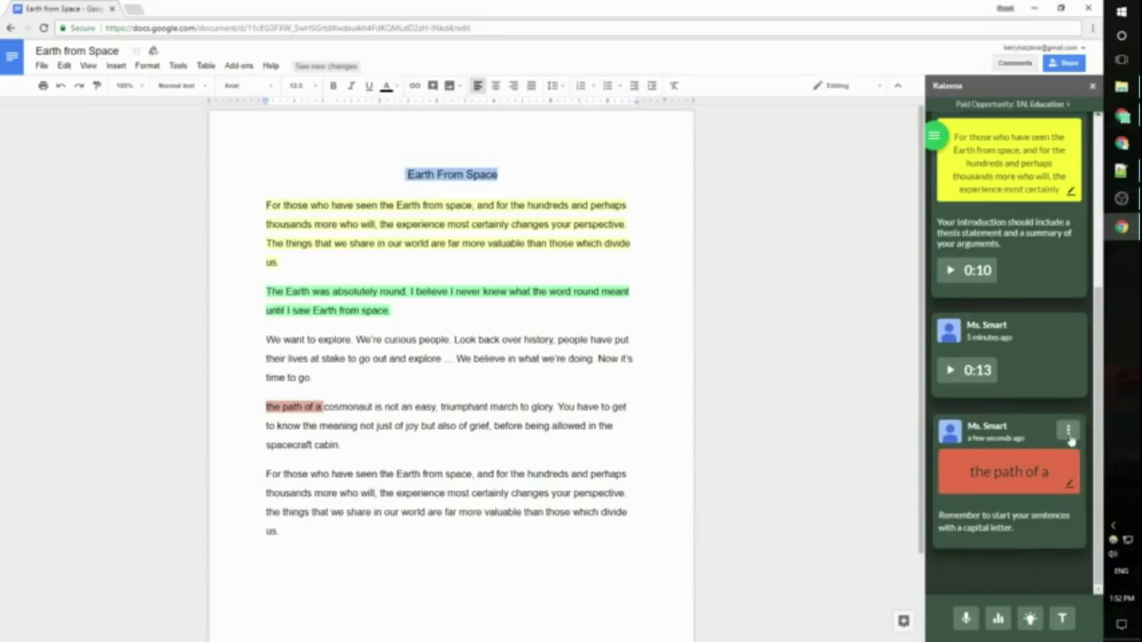
click(1069, 431)
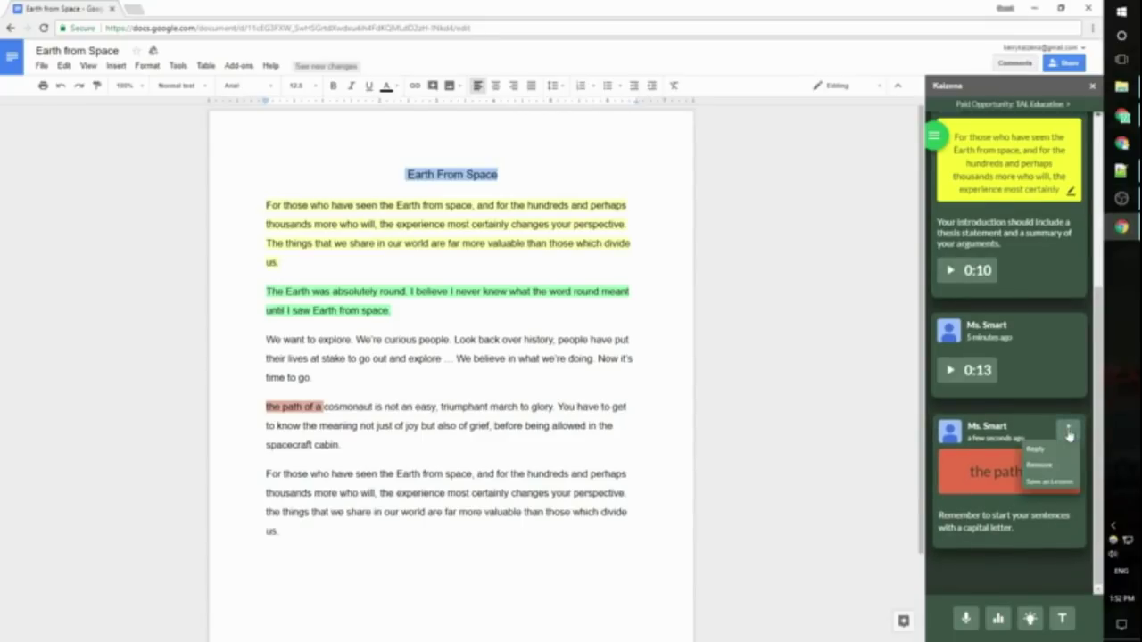
click(1061, 482)
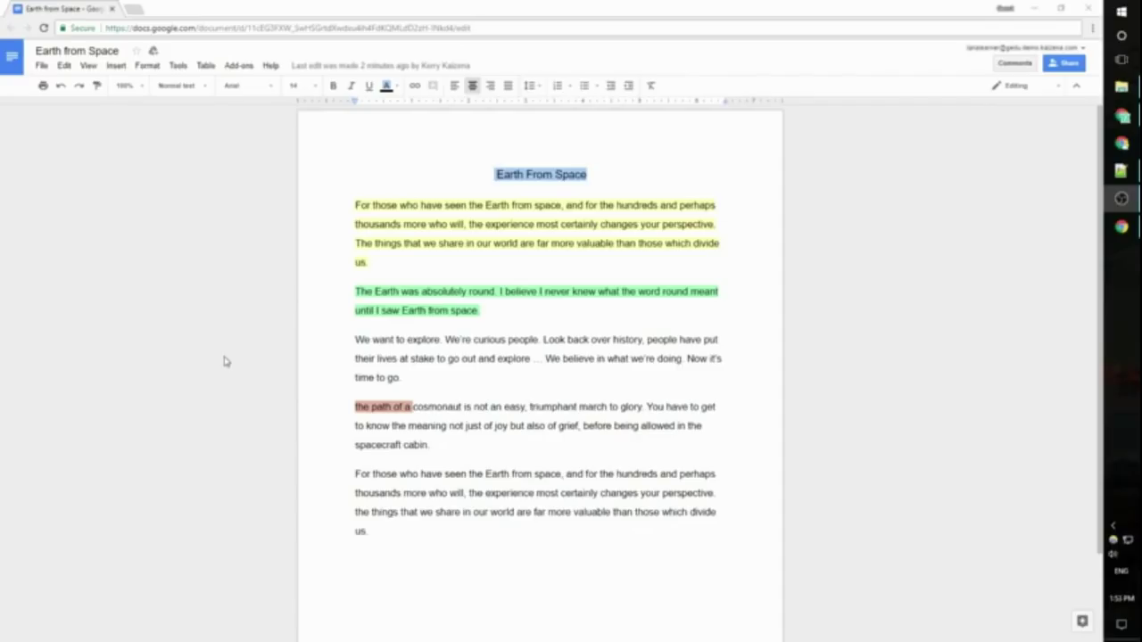
Step: Open the Kaizena (Voice Comments) add-on on the Earth from Space document in the student's account
click(228, 412)
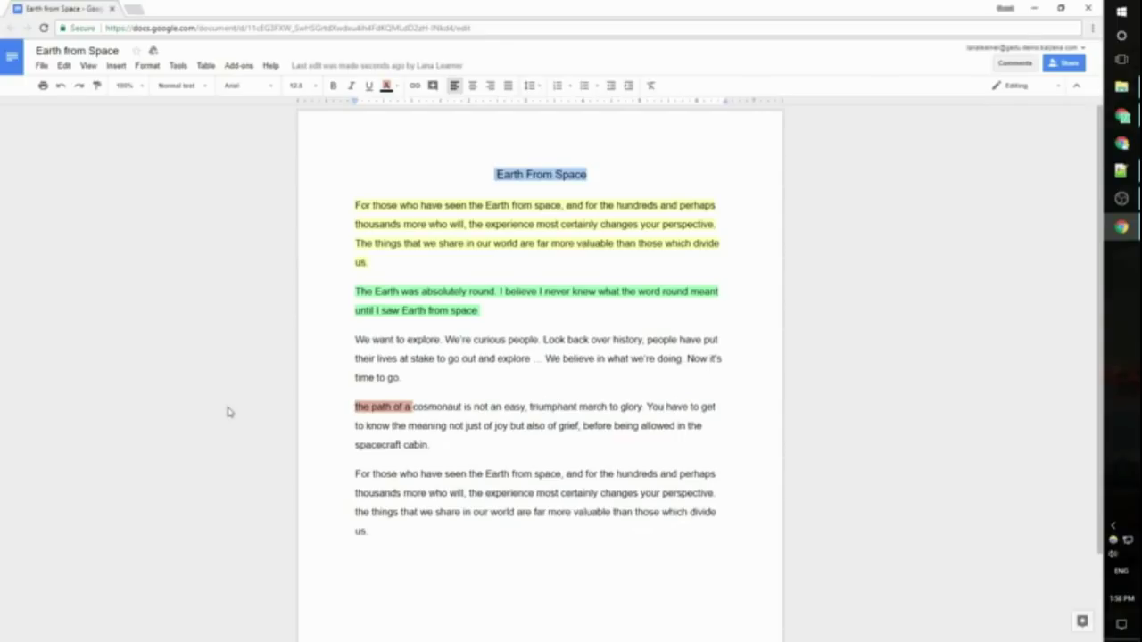
click(239, 66)
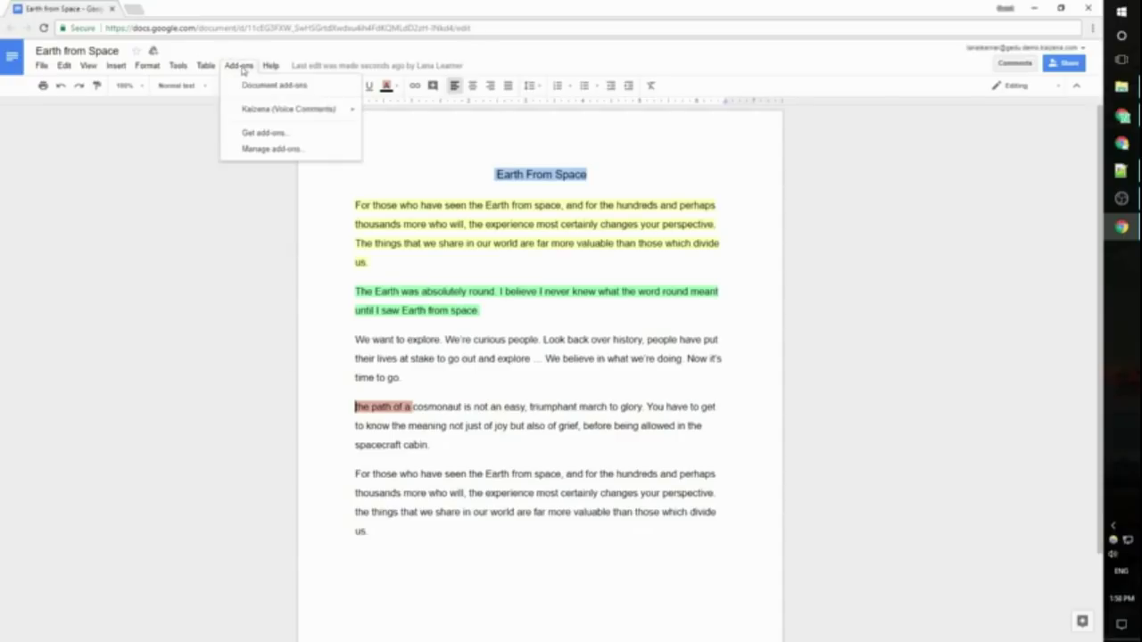
mouse_move(284, 109)
click(398, 116)
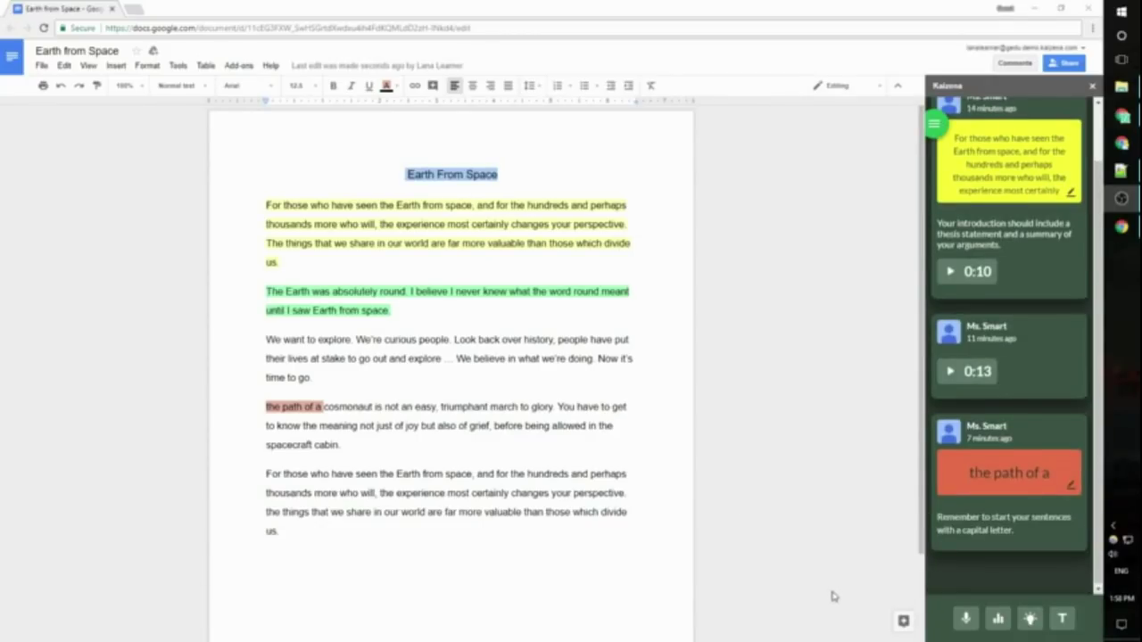
Step: Load the earlier Kaizena comments and look through the teacher's feedback
mouse_move(1014, 499)
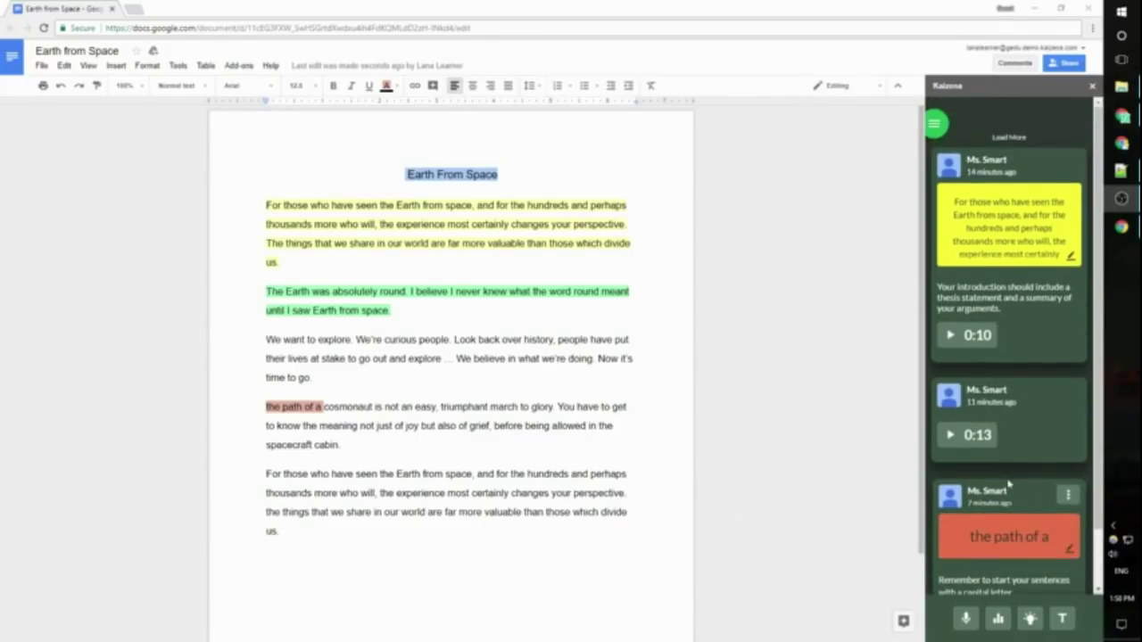
scroll(1016, 493, up, 1)
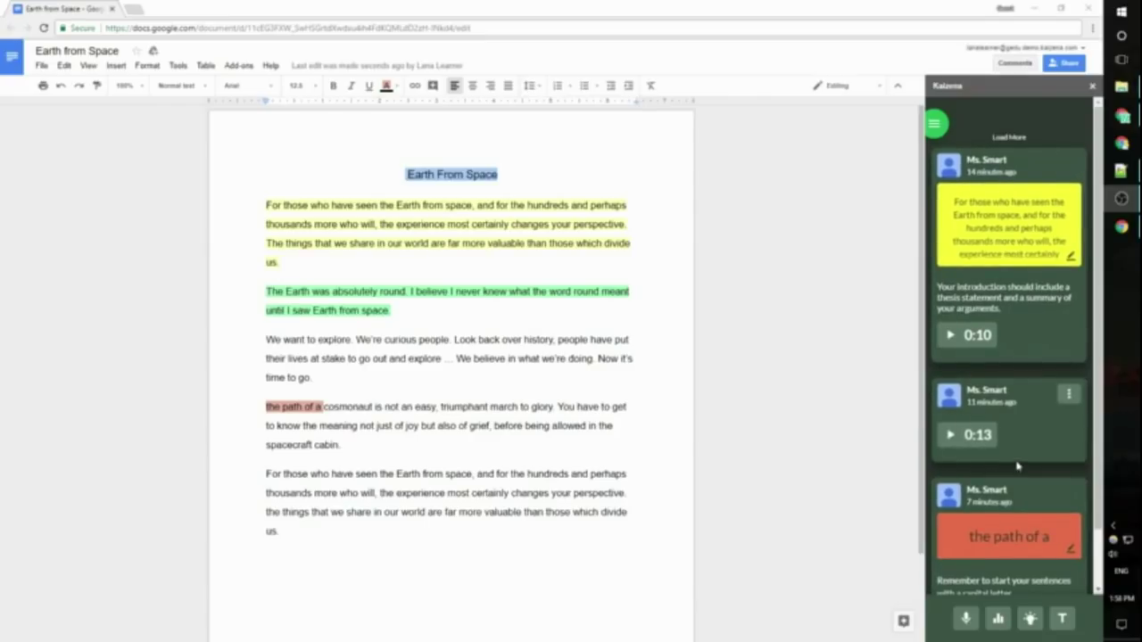
click(1011, 138)
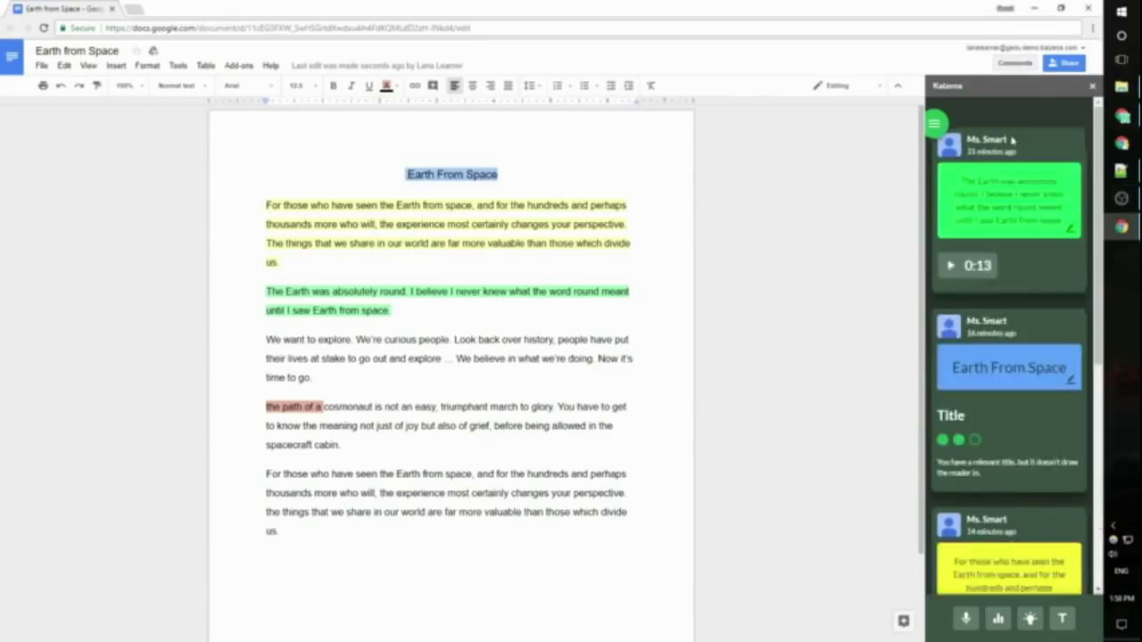
scroll(1053, 311, down, 1)
scroll(1053, 311, down, 3)
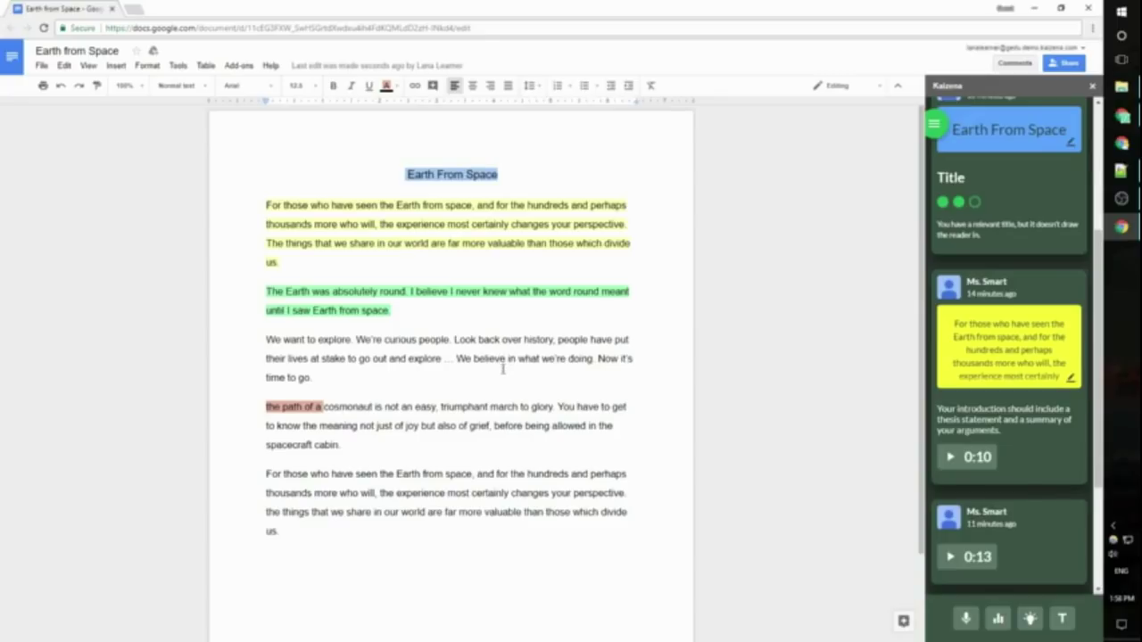
Step: View the comment thread linked to the blue title highlight "Earth From Space" and return to the full conversation
click(448, 176)
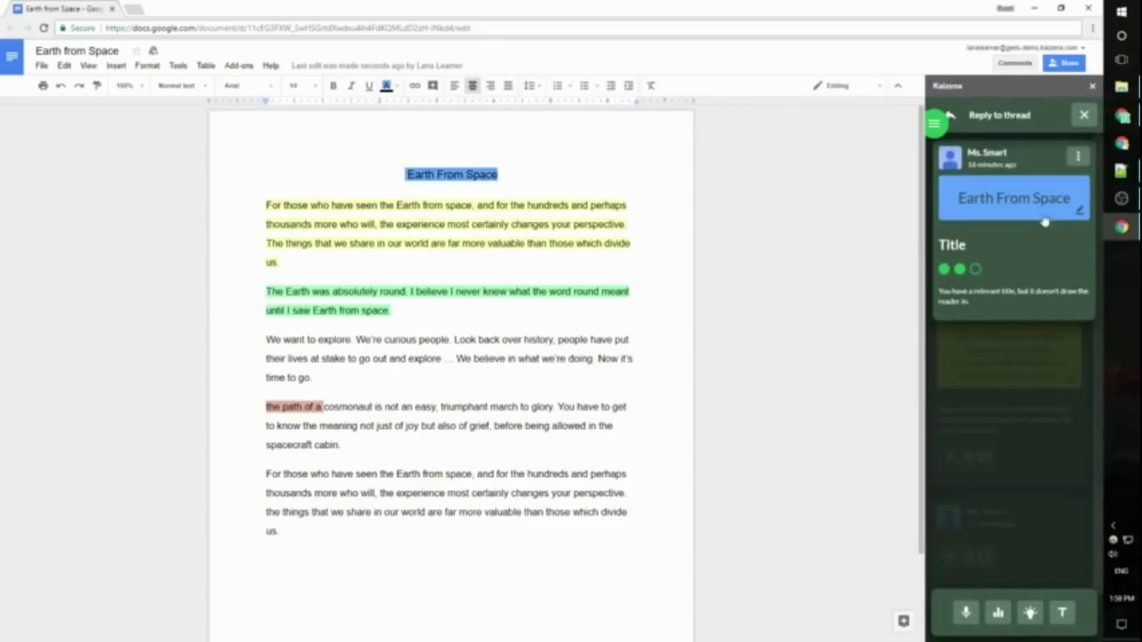
click(1085, 114)
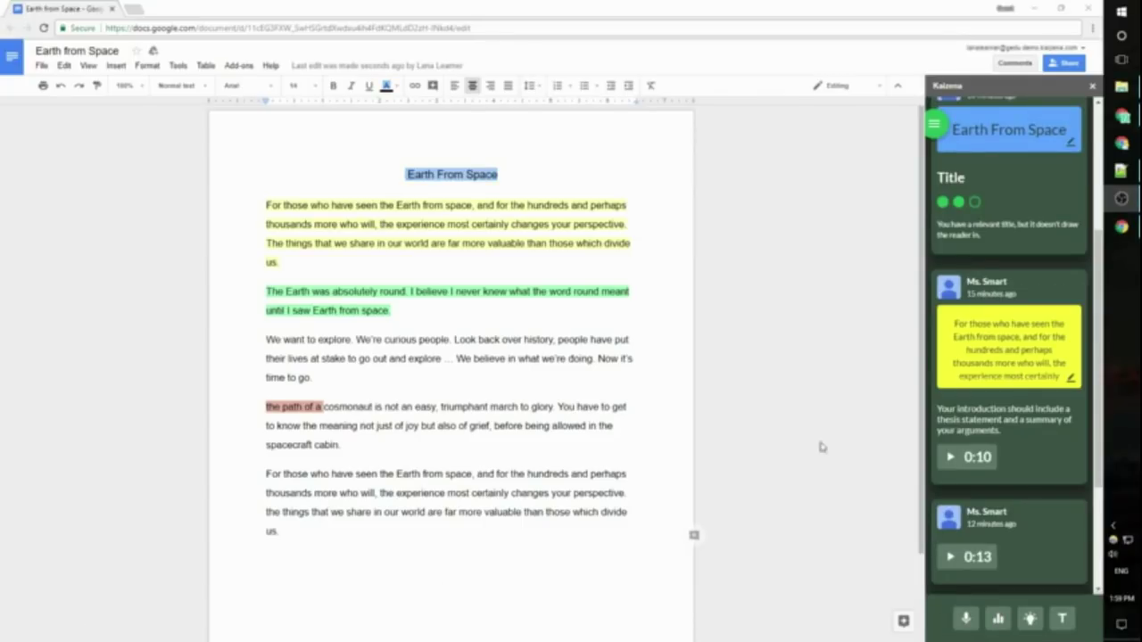
mouse_move(988, 384)
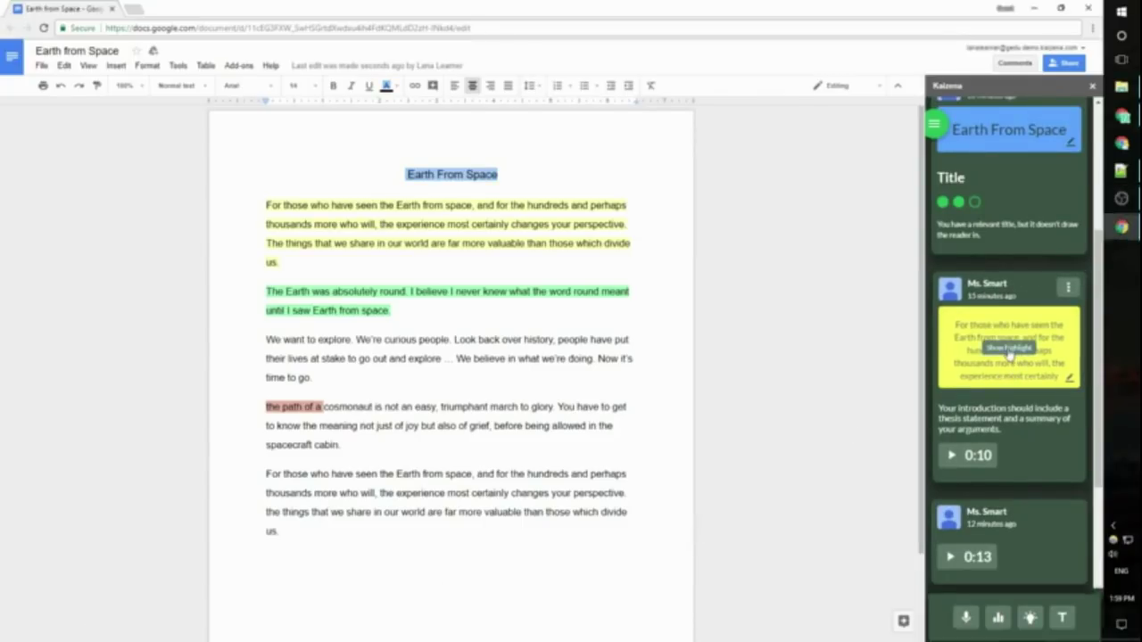
Step: View the comment thread linked to the yellow highlight on the introduction paragraph and return to the full conversation
click(993, 361)
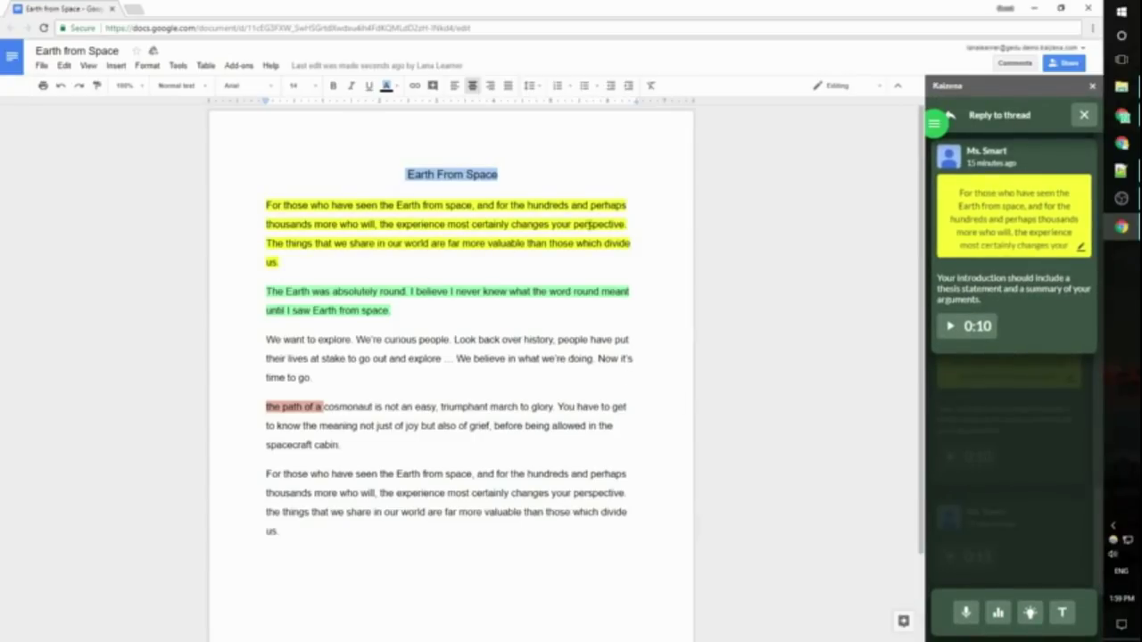
click(352, 248)
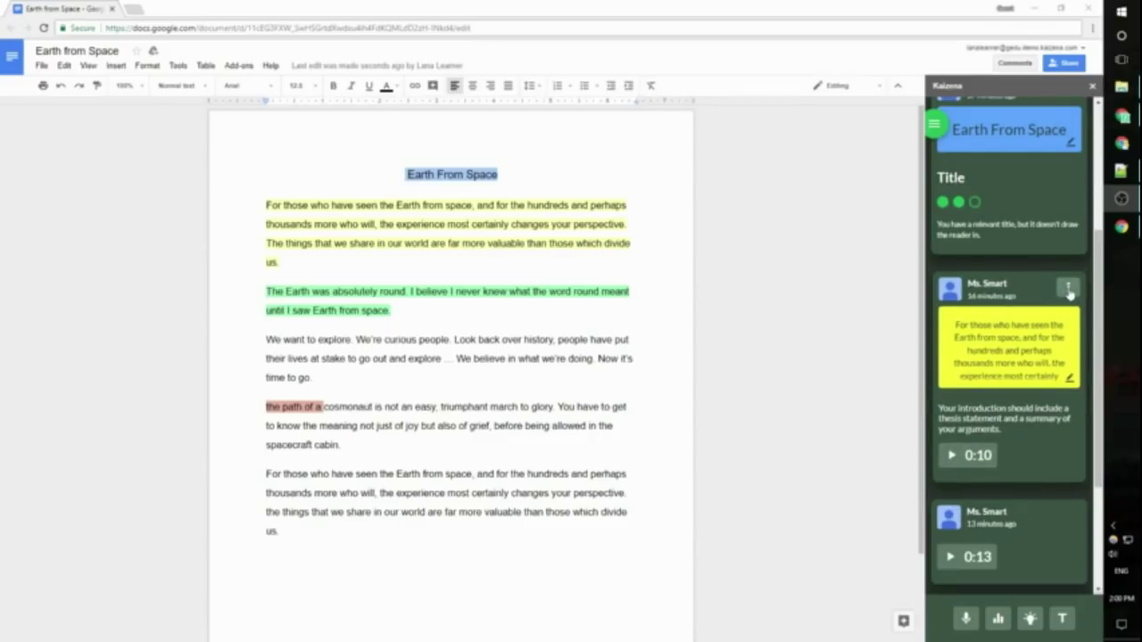
Step: Post a voice reply of about 4 seconds to the teacher's yellow-highlight introduction comment, allowing microphone access, and leave the reply thread
click(1069, 288)
click(1047, 307)
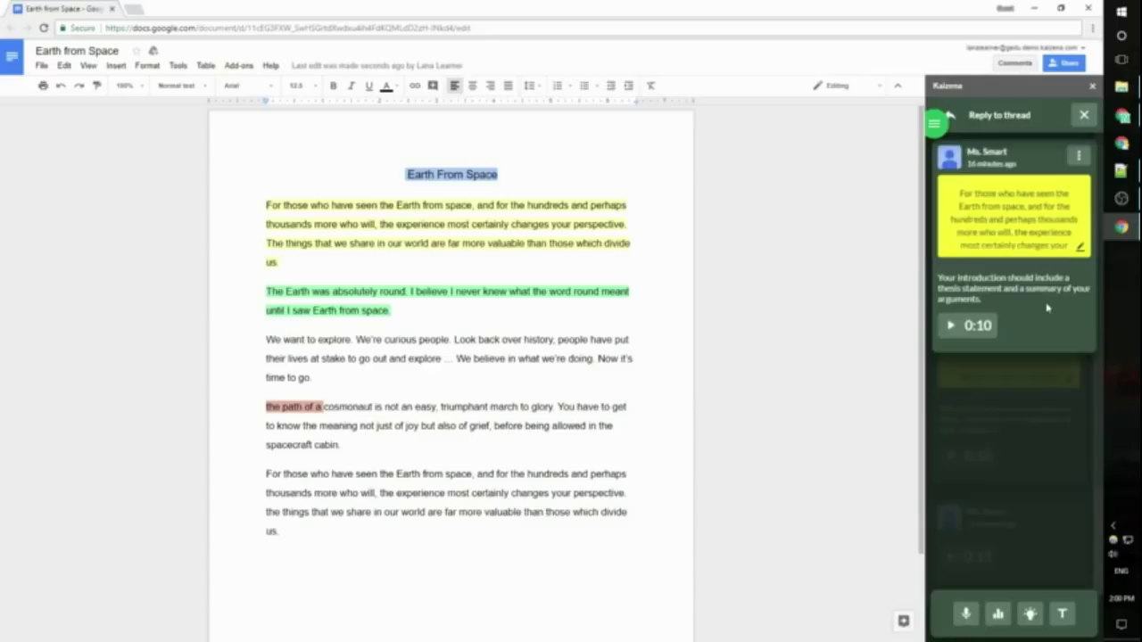
click(966, 616)
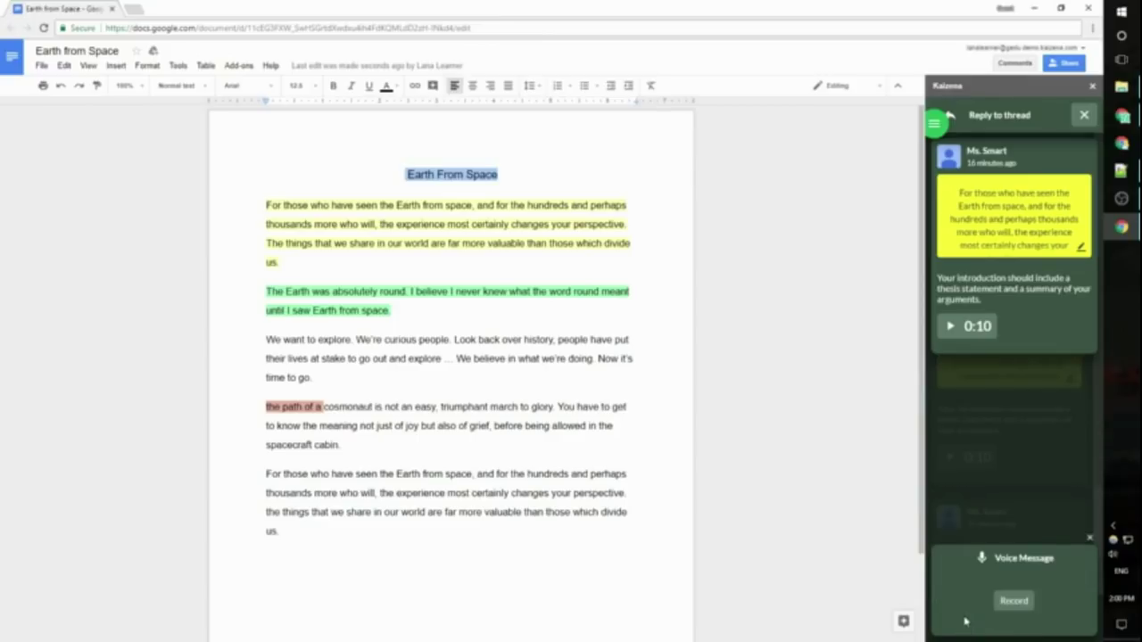
click(1013, 602)
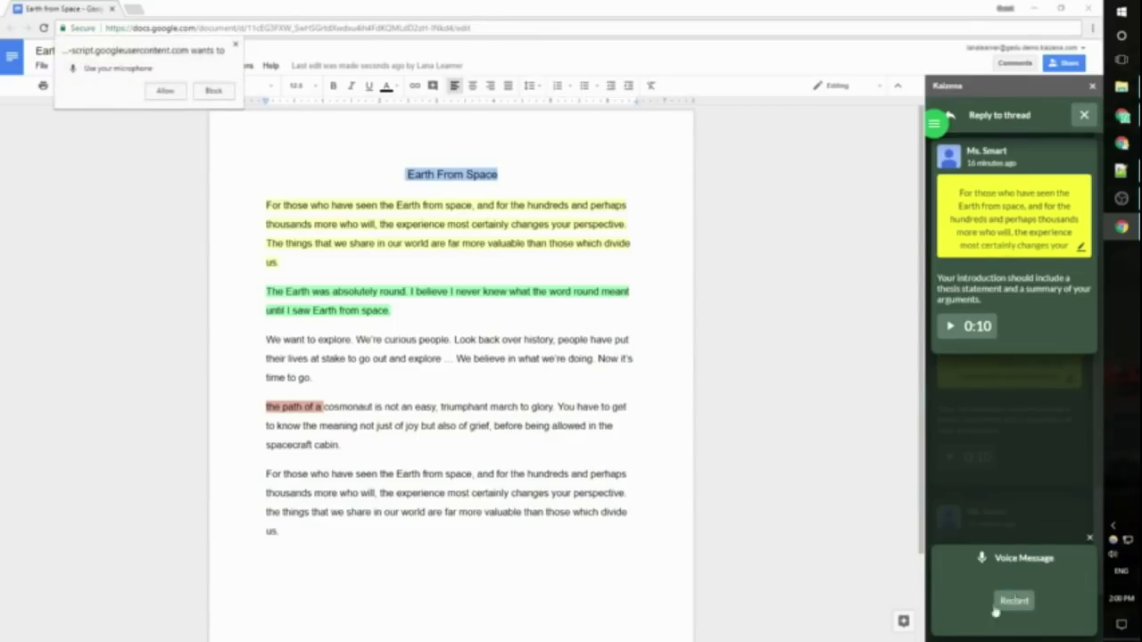
click(162, 91)
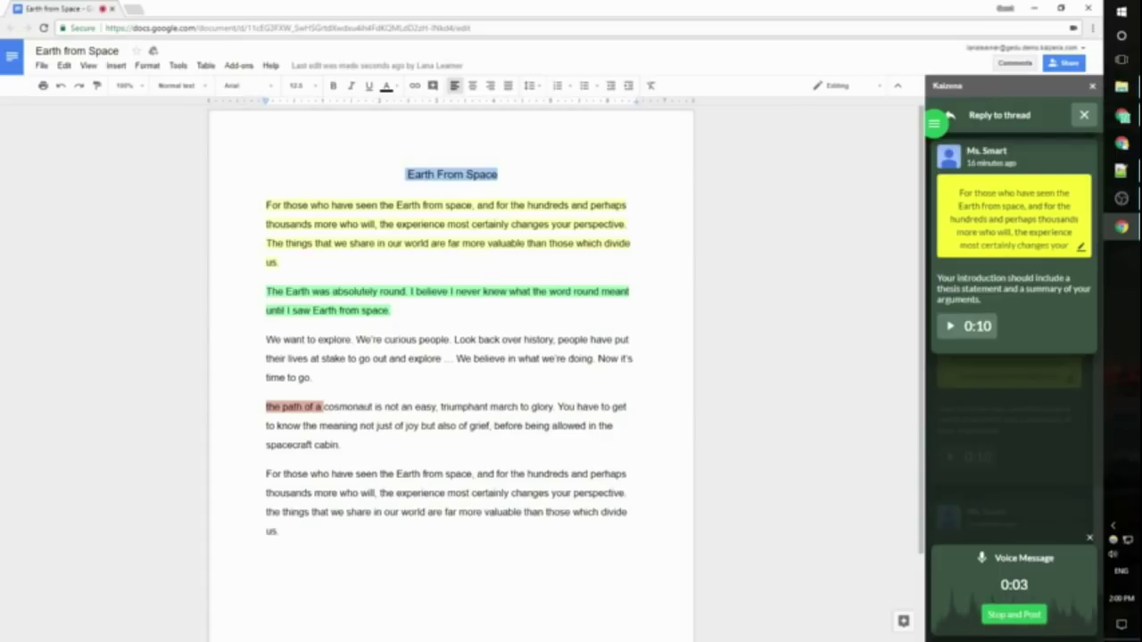
click(1024, 615)
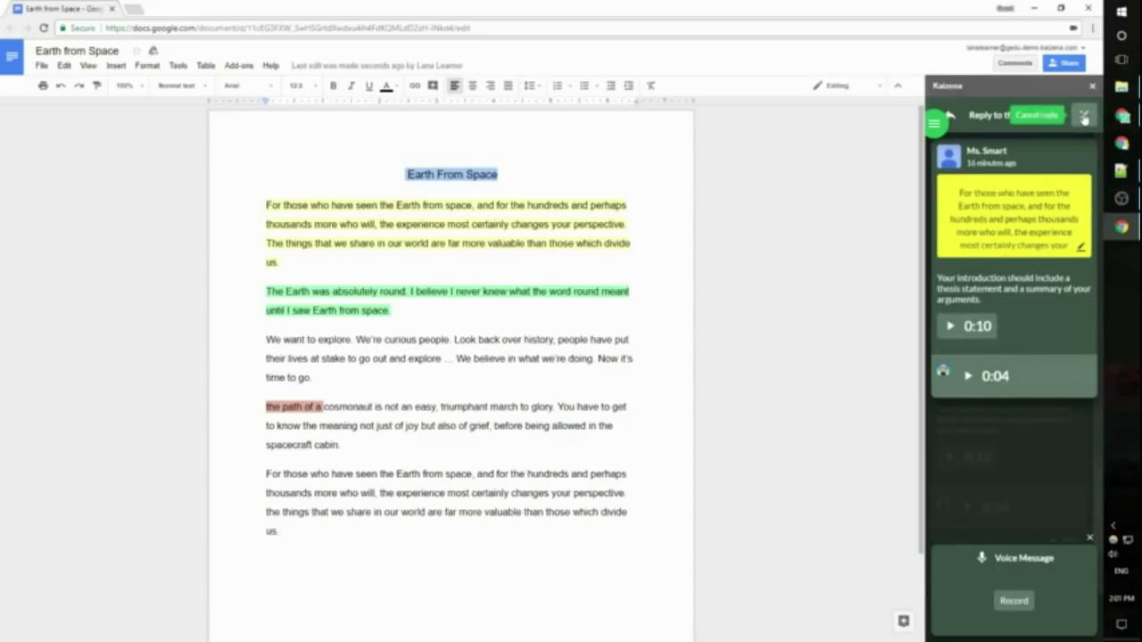
click(1083, 116)
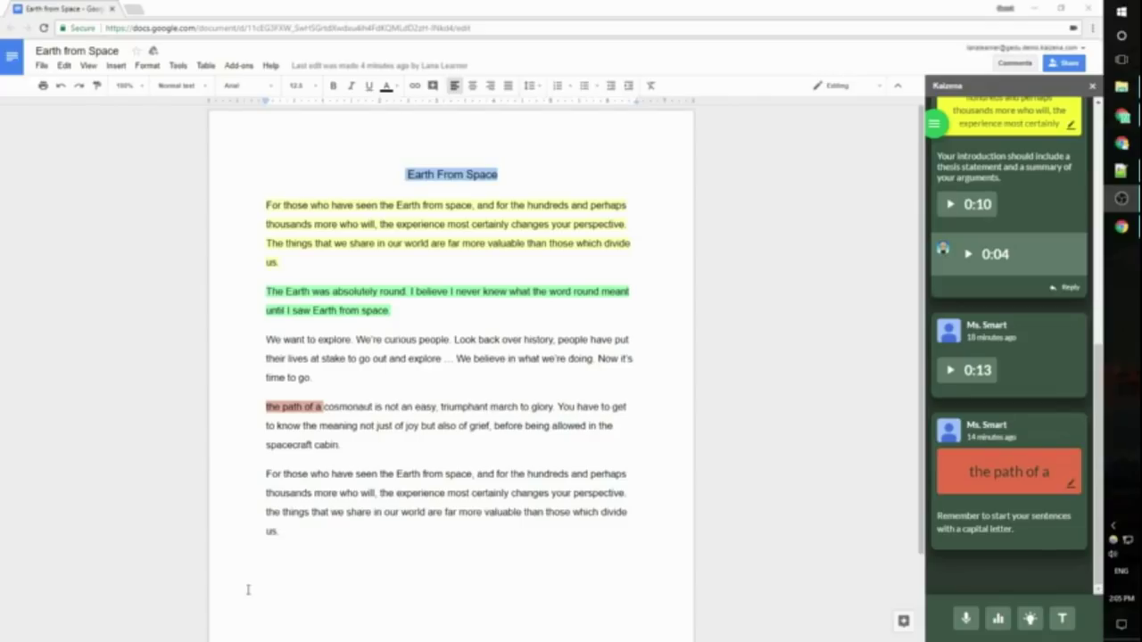
Step: Open the Kaizena for Google Docs help documentation and return to the Earth from Space document
click(944, 132)
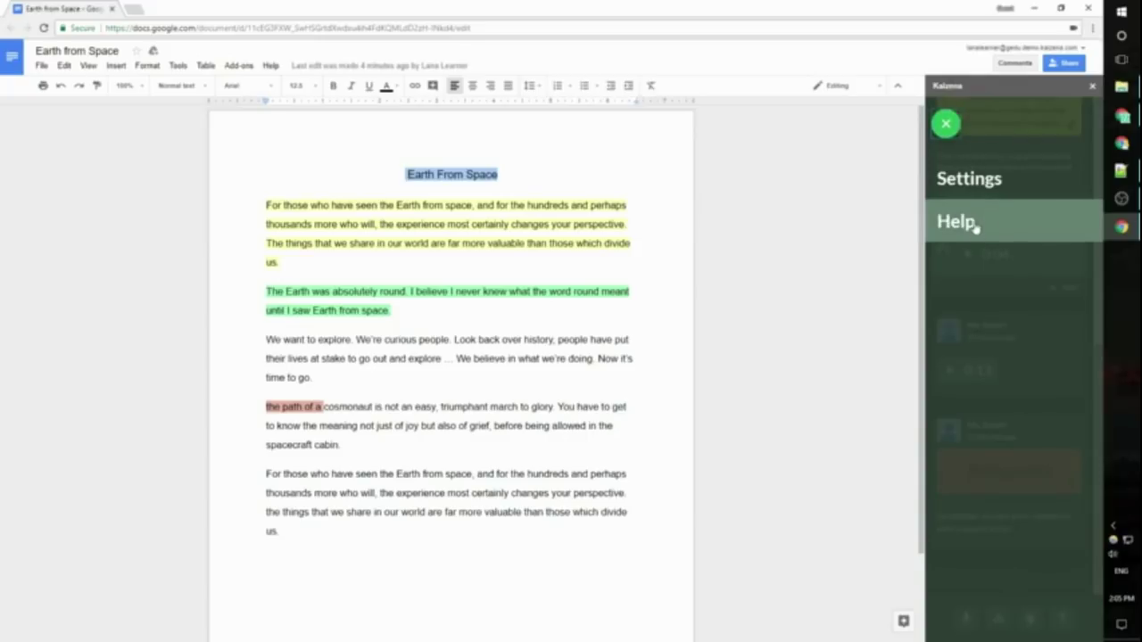
click(984, 226)
click(1027, 377)
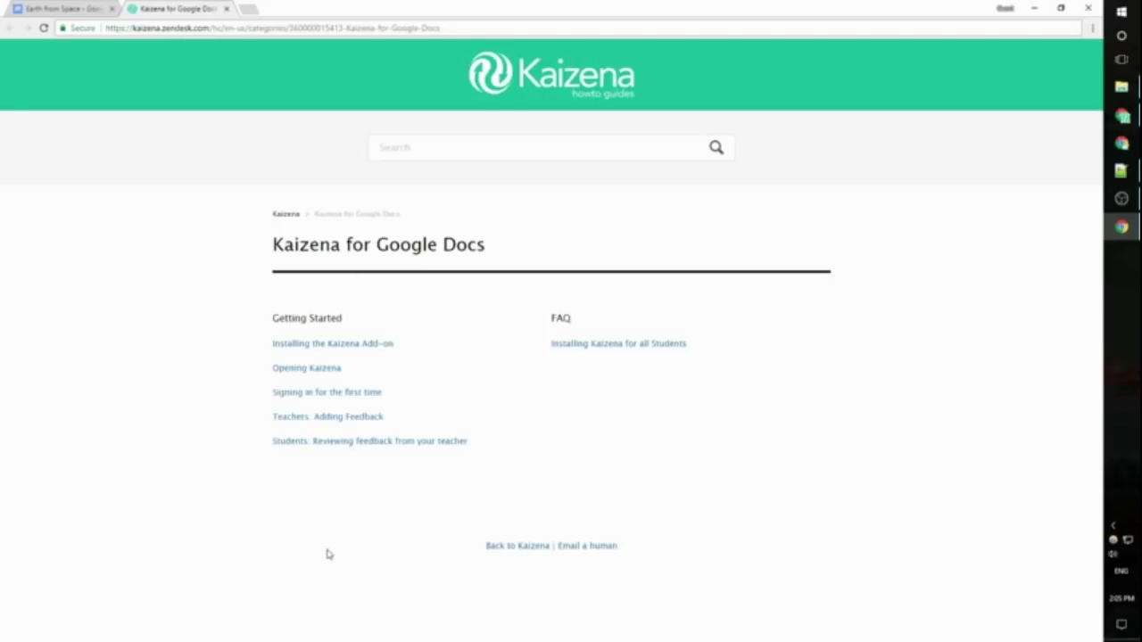
key(ctrl+Tab)
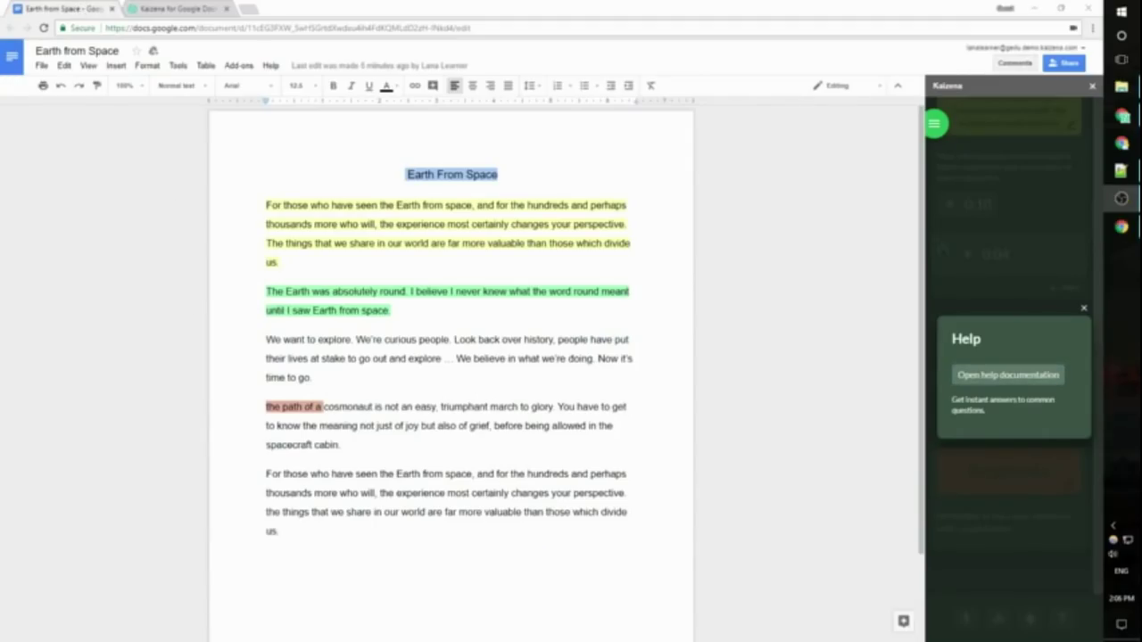